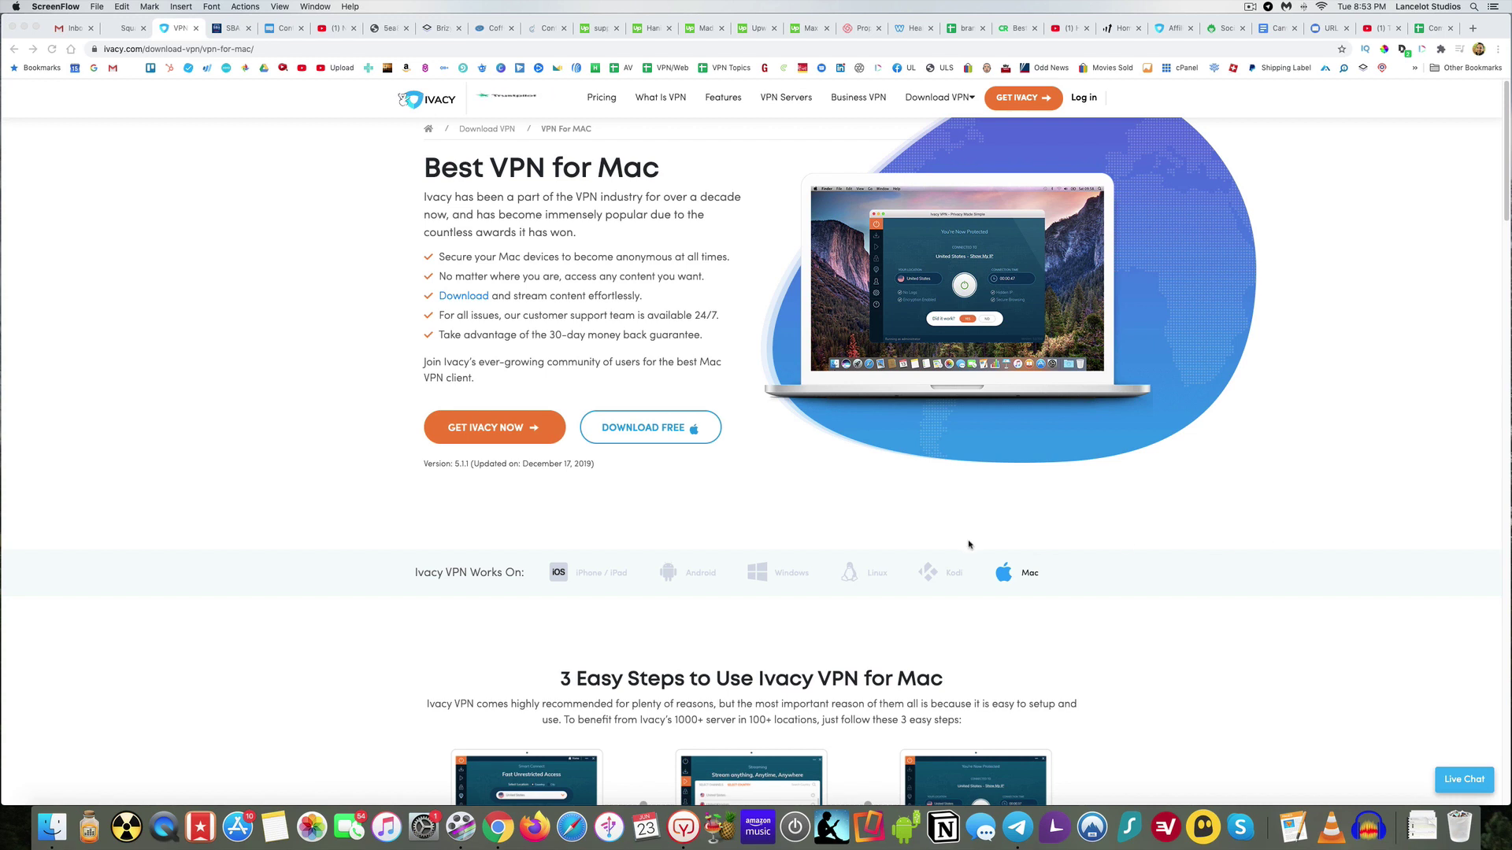
Step: Download the free Ivacy installer for Mac (ivacy.dmg) to Downloads from Chrome
{"action": "left_click", "coordinate": [307, 435]}
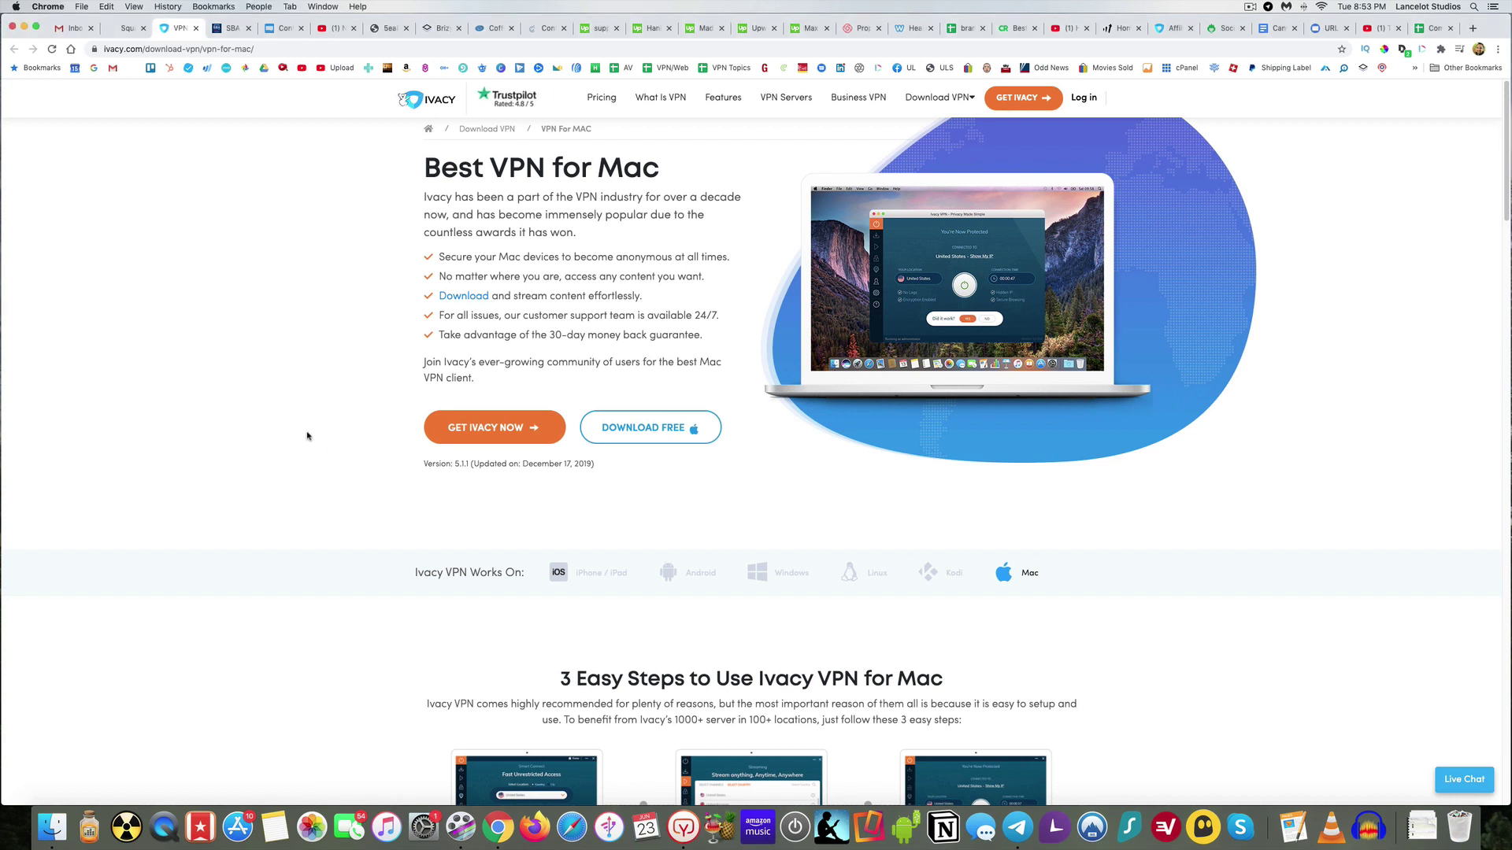
{"action": "left_click", "coordinate": [639, 436]}
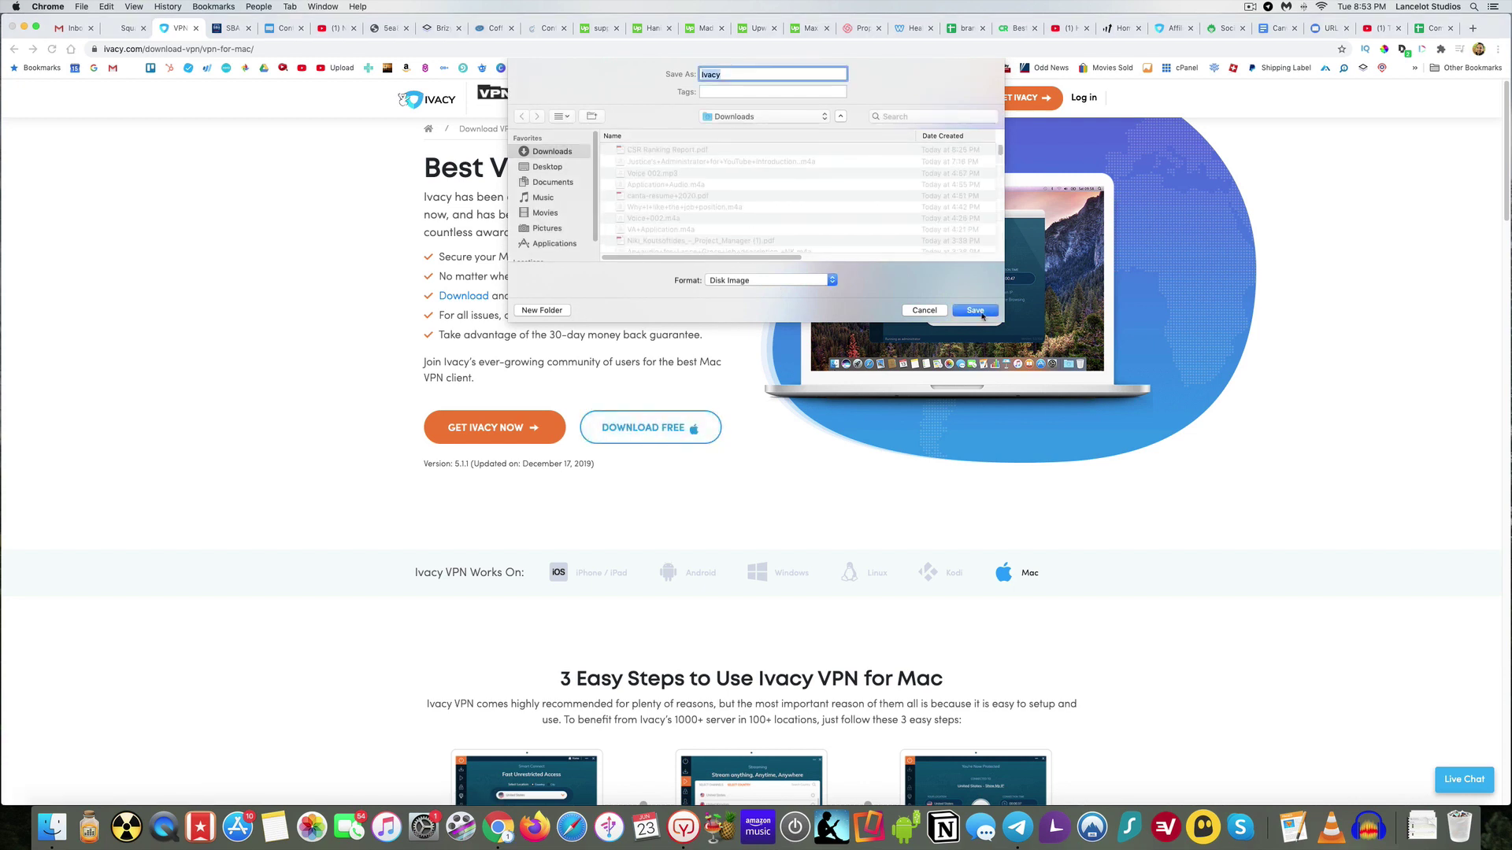
{"action": "left_click", "coordinate": [980, 311]}
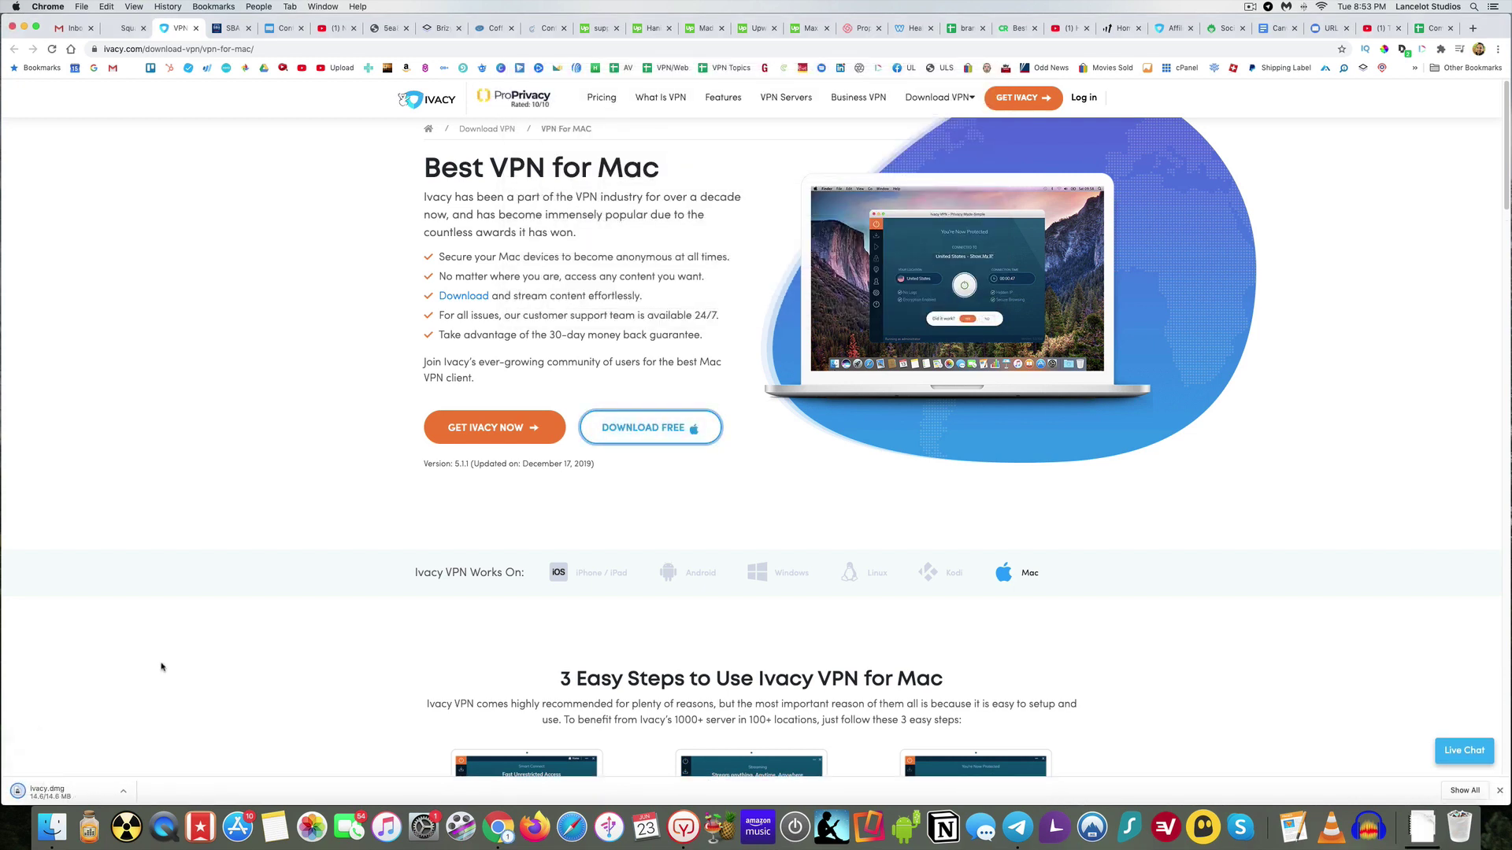
Step: Copy Ivacy from ivacy.dmg into Applications, launch it, and close the Finder window
{"action": "left_click", "coordinate": [43, 793]}
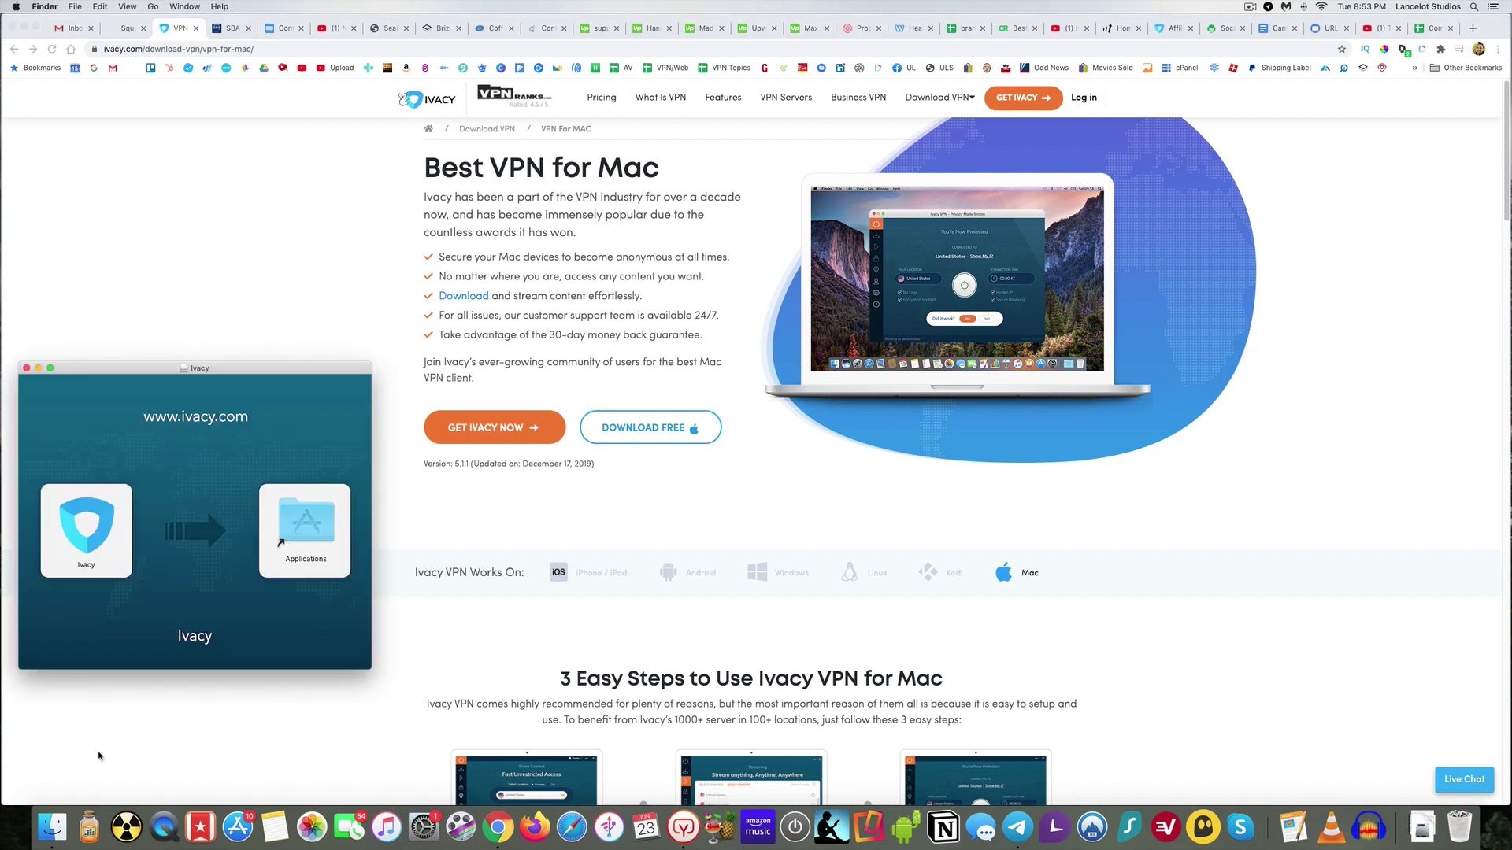
{"action": "left_click_drag", "start_coordinate": [74, 537], "coordinate": [306, 526]}
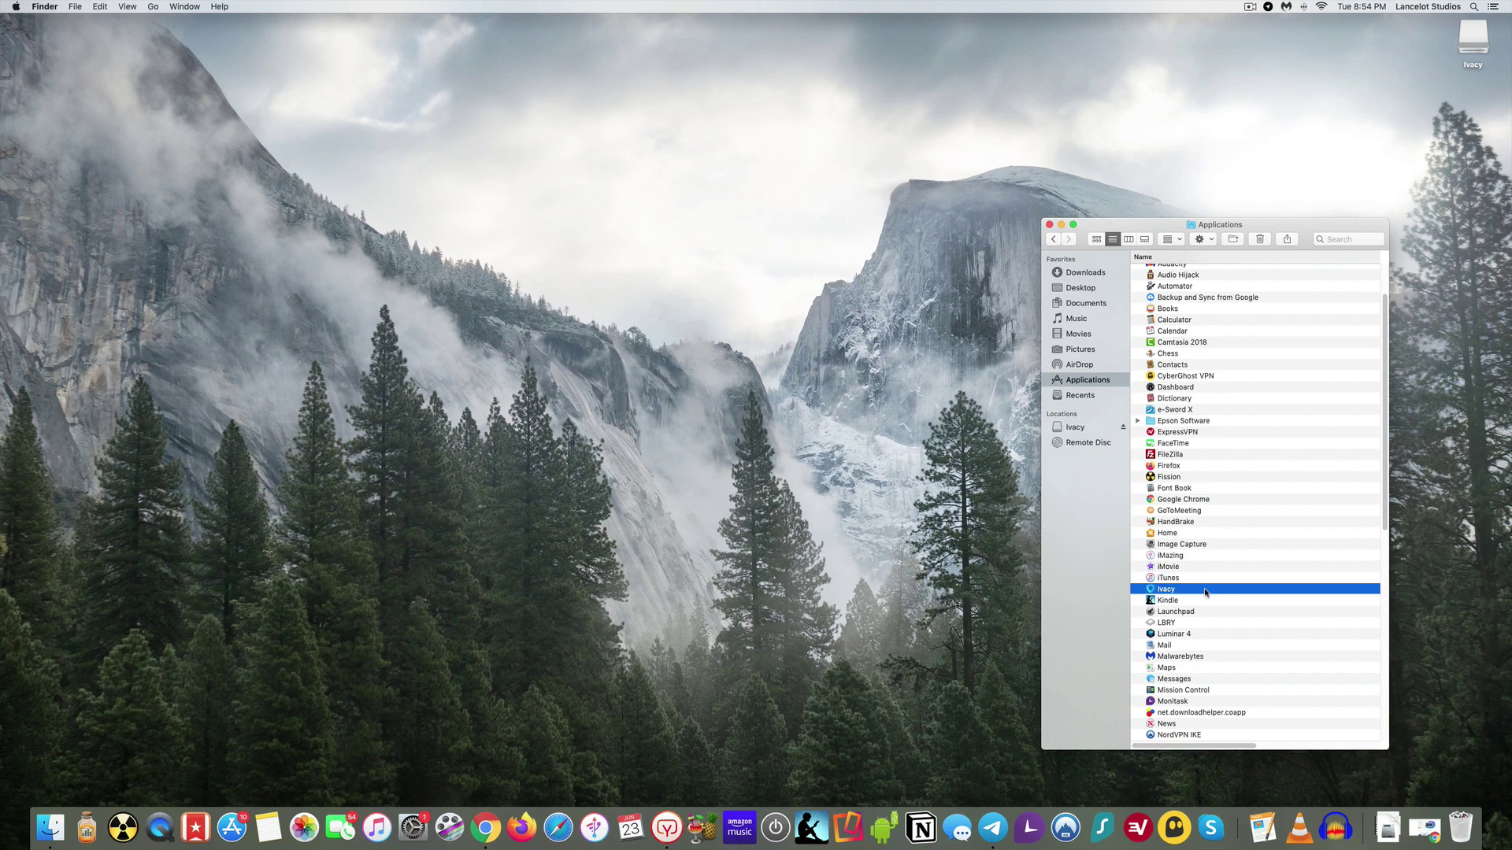
{"action": "double_click", "coordinate": [1205, 592]}
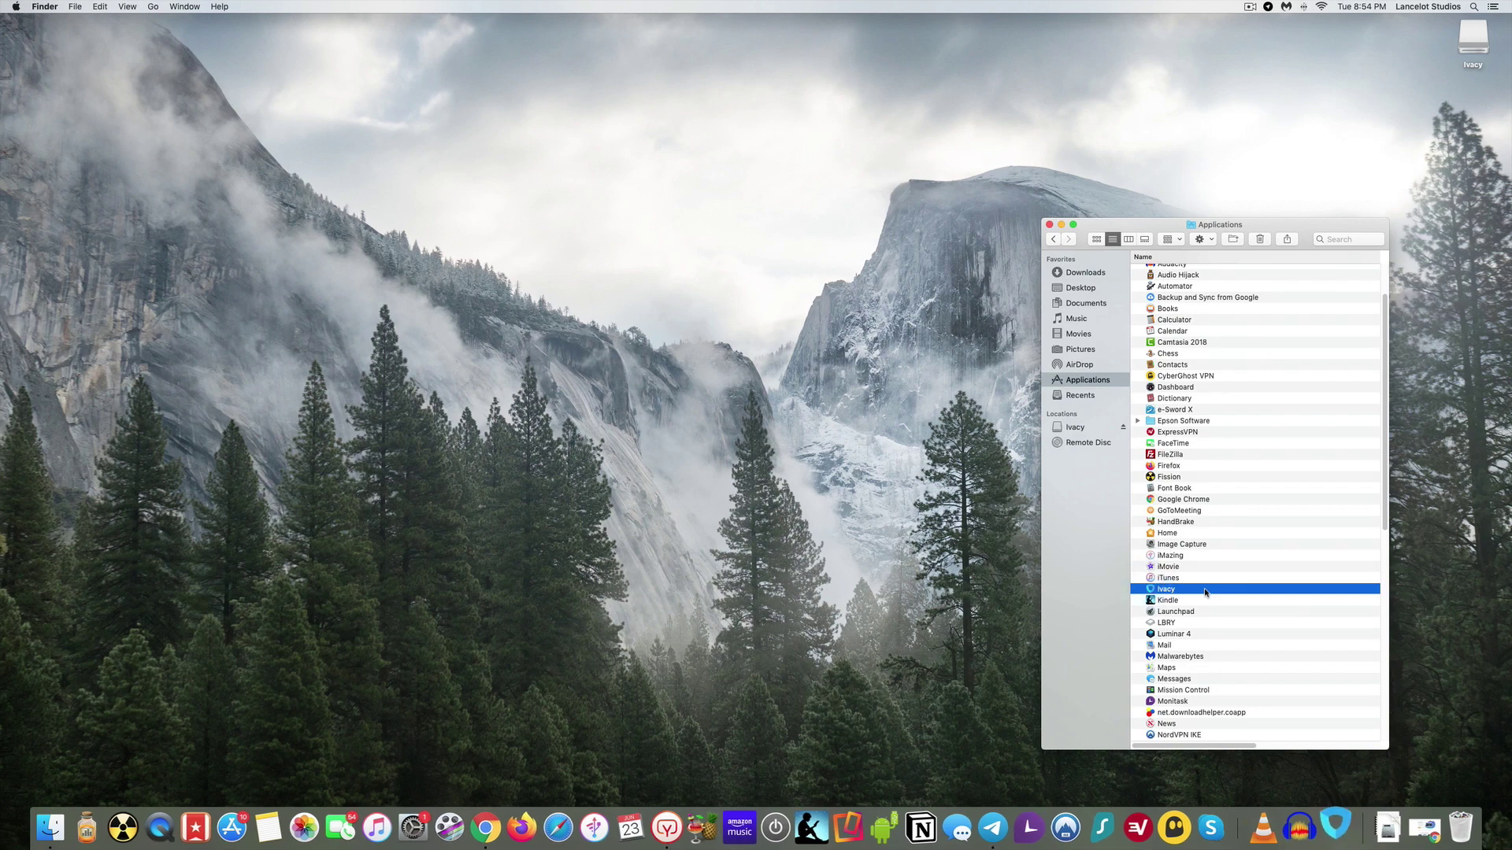
{"action": "left_click", "coordinate": [1049, 225]}
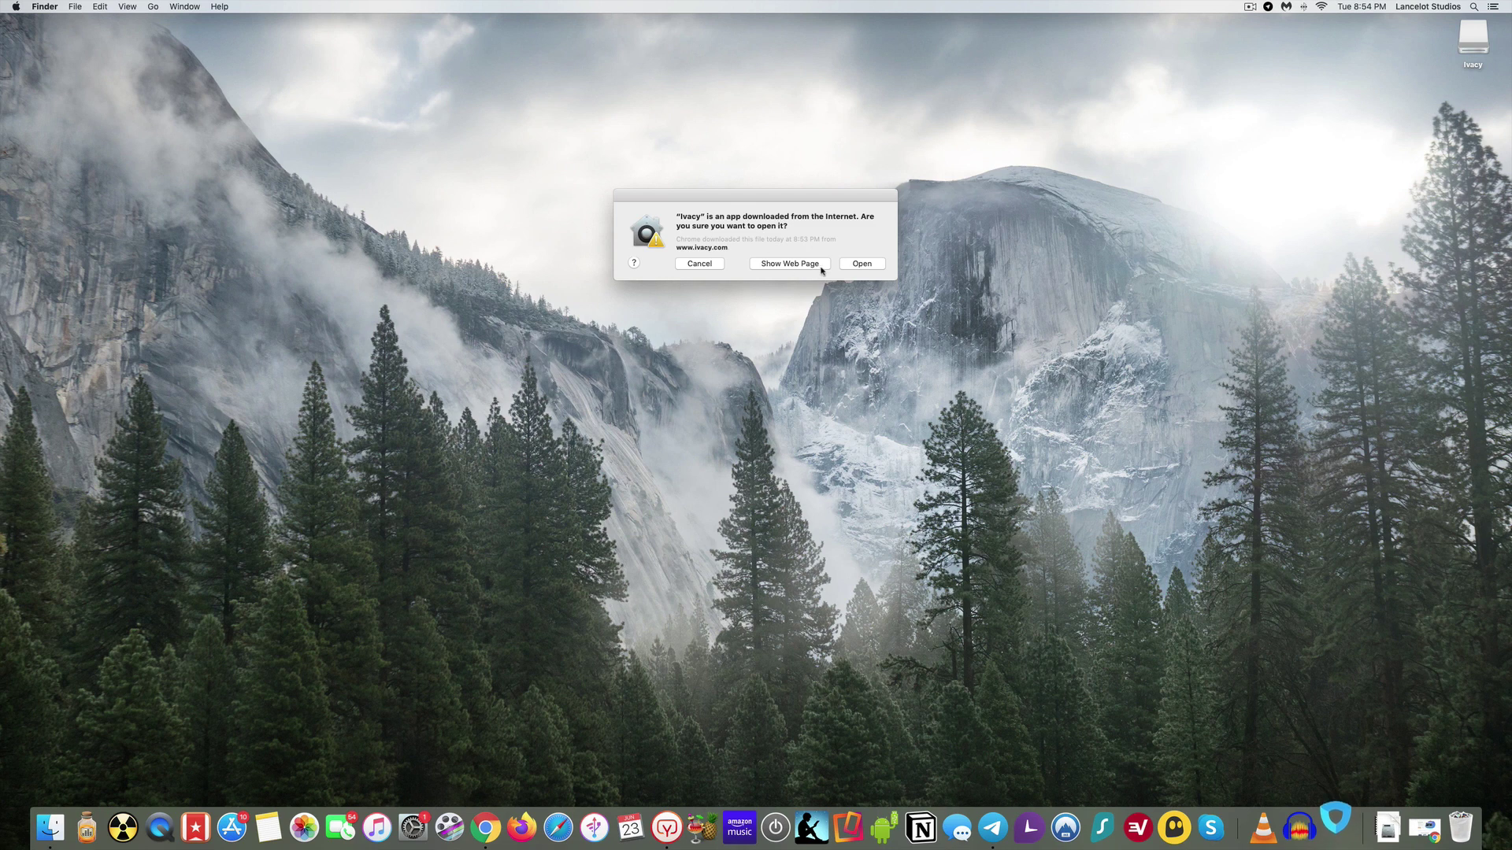
Step: Allow the internet-downloaded Ivacy app to open from the Gatekeeper warning
{"action": "left_click", "coordinate": [860, 264]}
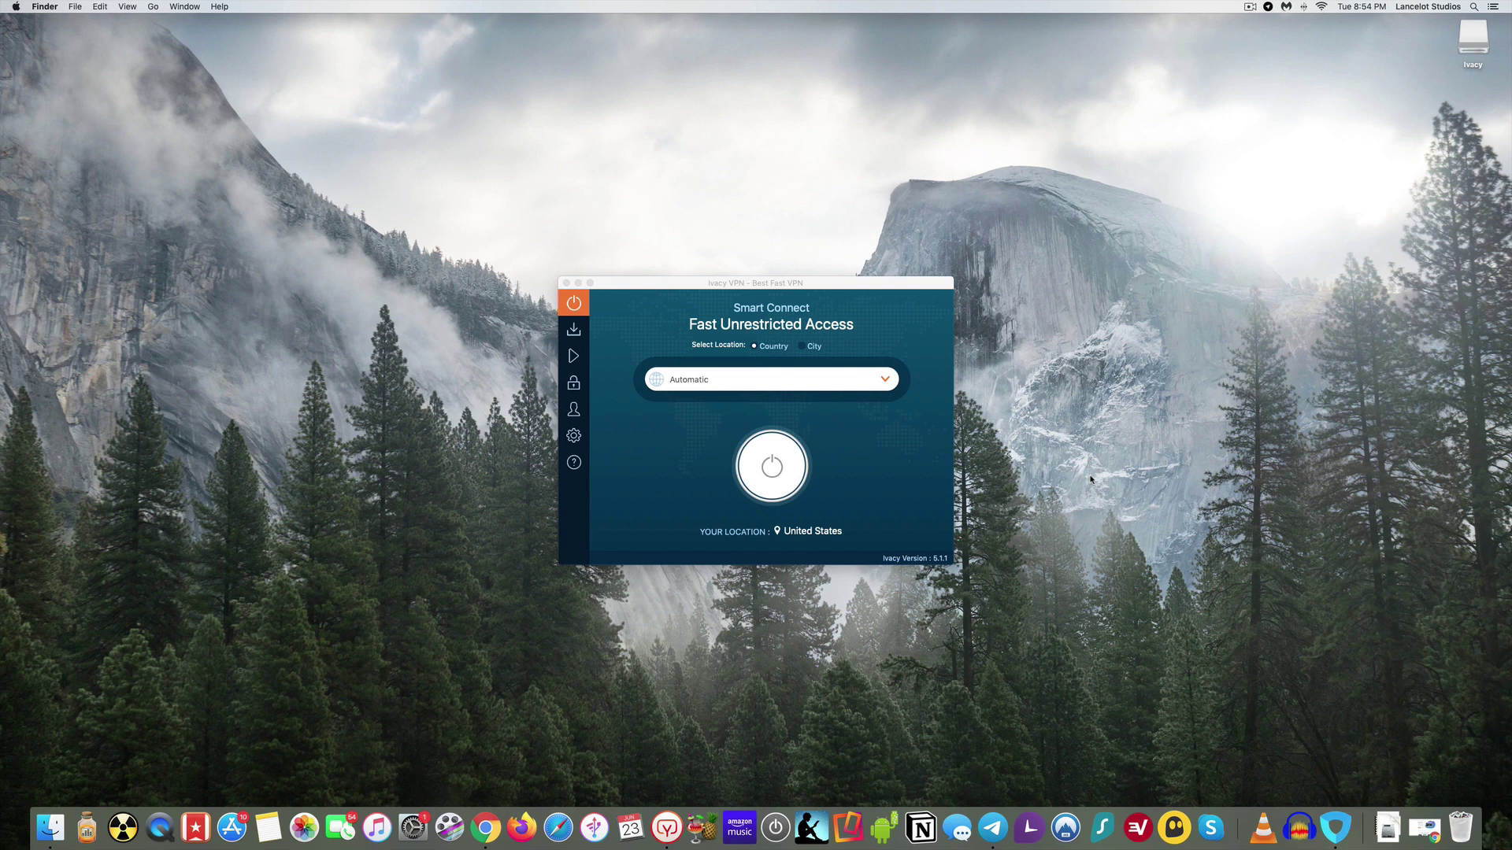
Step: Look at the Streaming and Unblocking pages, nudge the window left, and go to Settings
{"action": "left_click", "coordinate": [576, 333]}
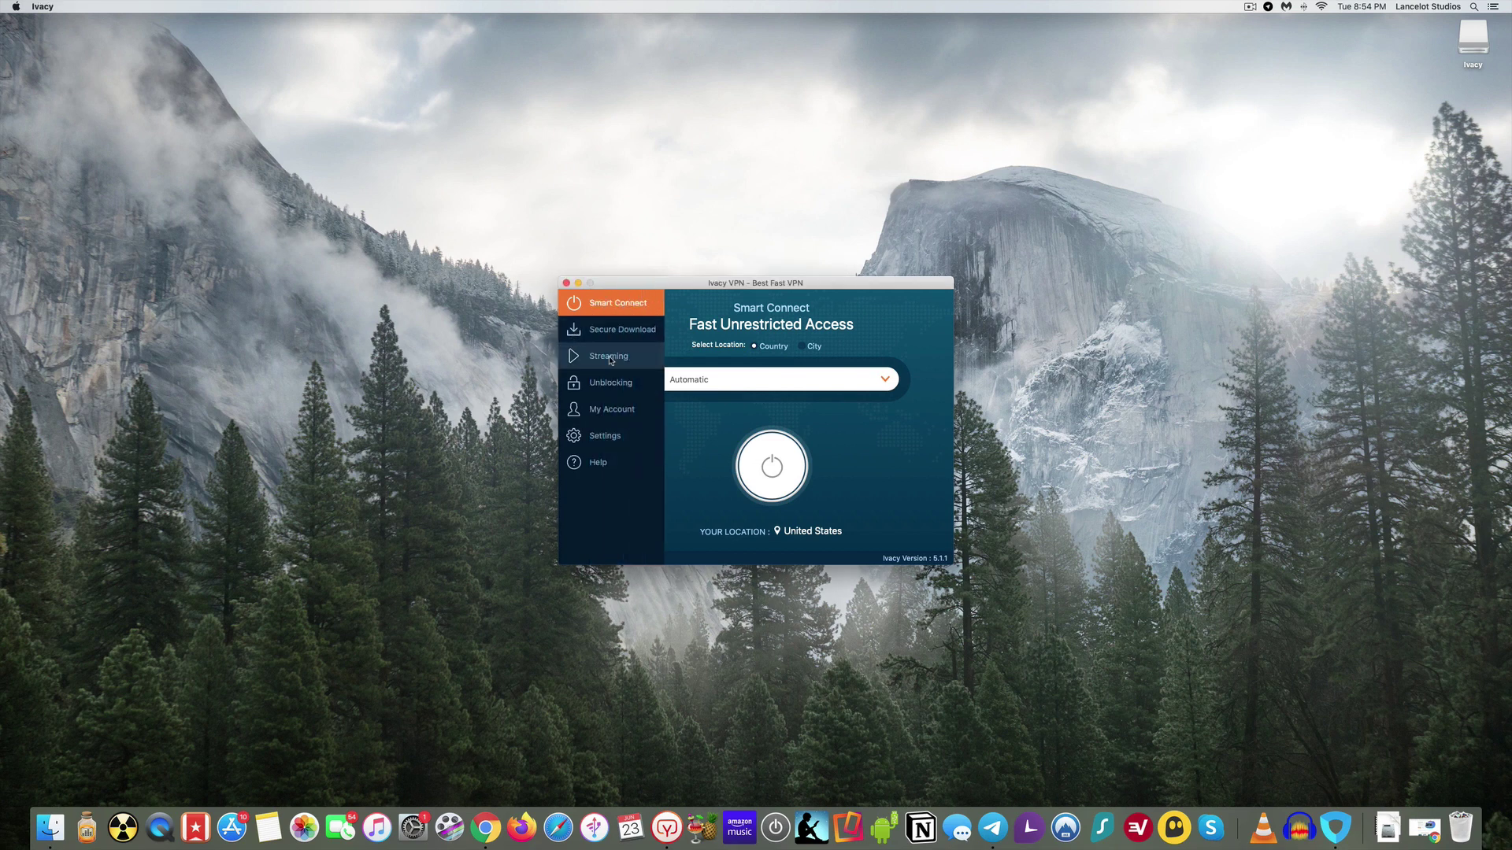
{"action": "left_click", "coordinate": [610, 358]}
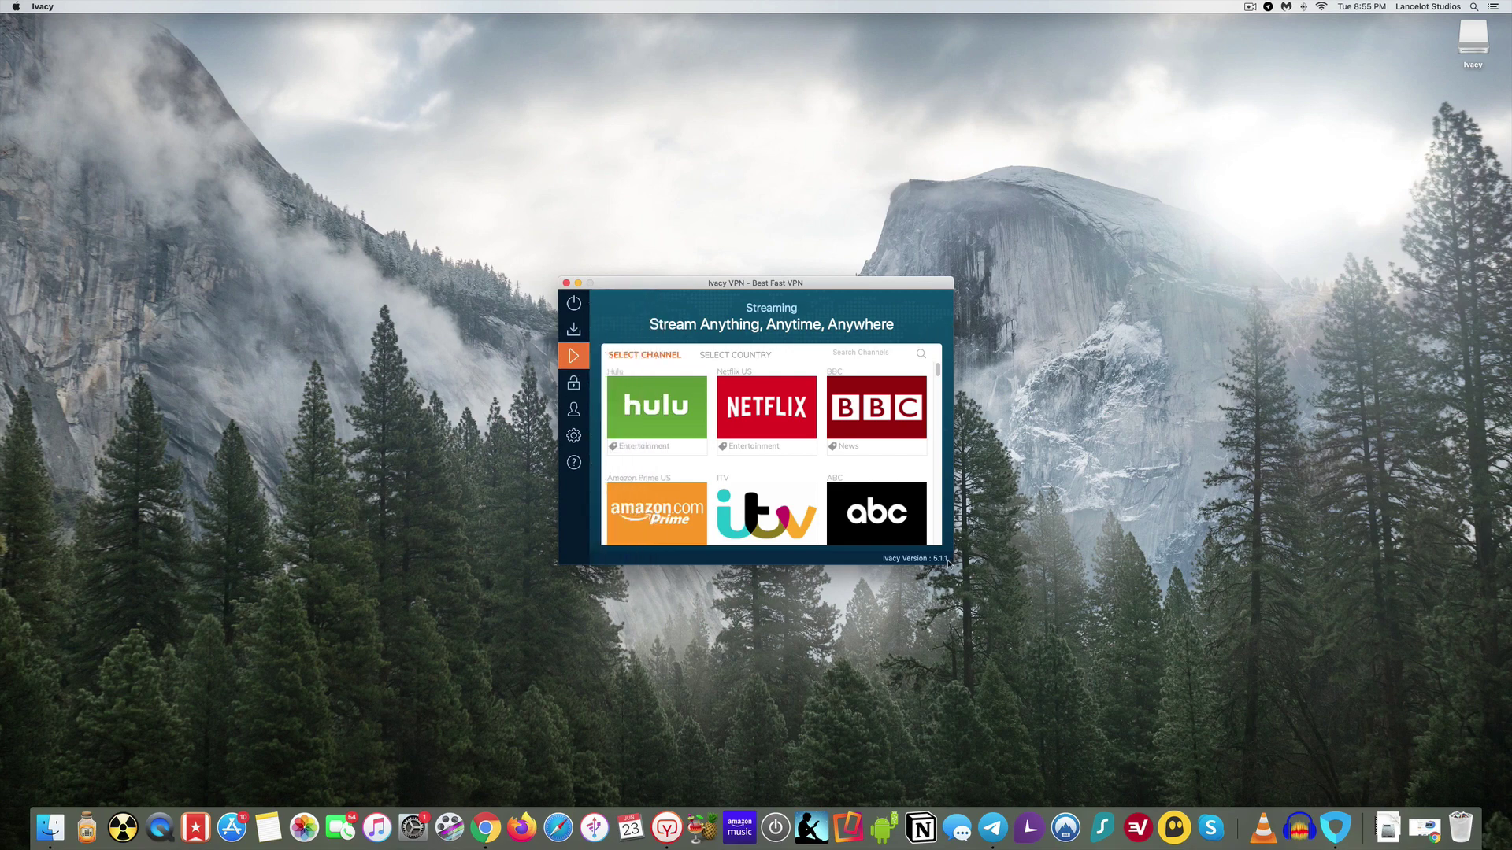
{"action": "left_click", "coordinate": [576, 385]}
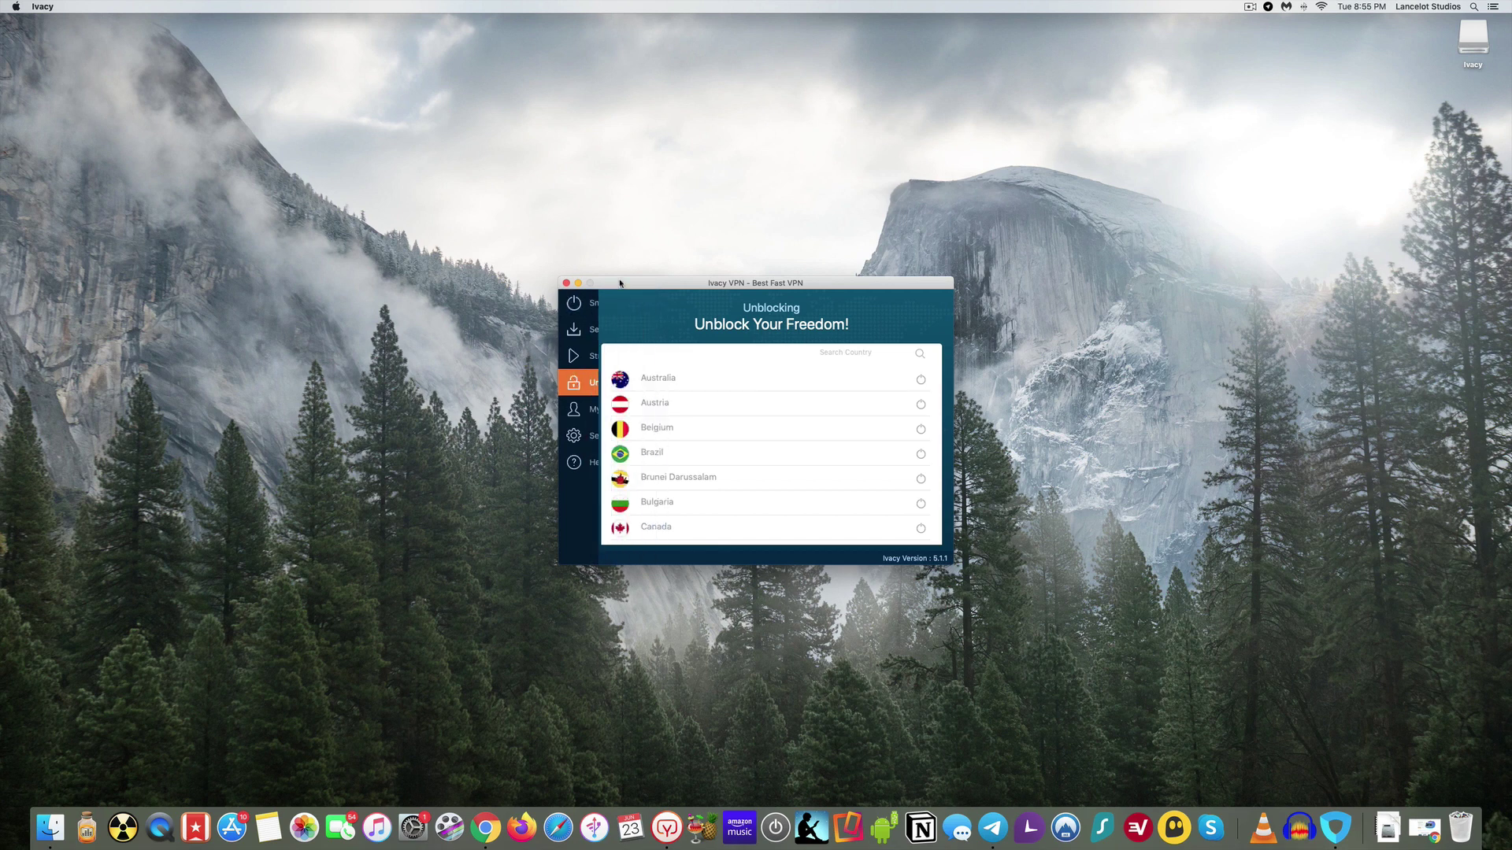
{"action": "left_click_drag", "start_coordinate": [632, 284], "coordinate": [563, 279]}
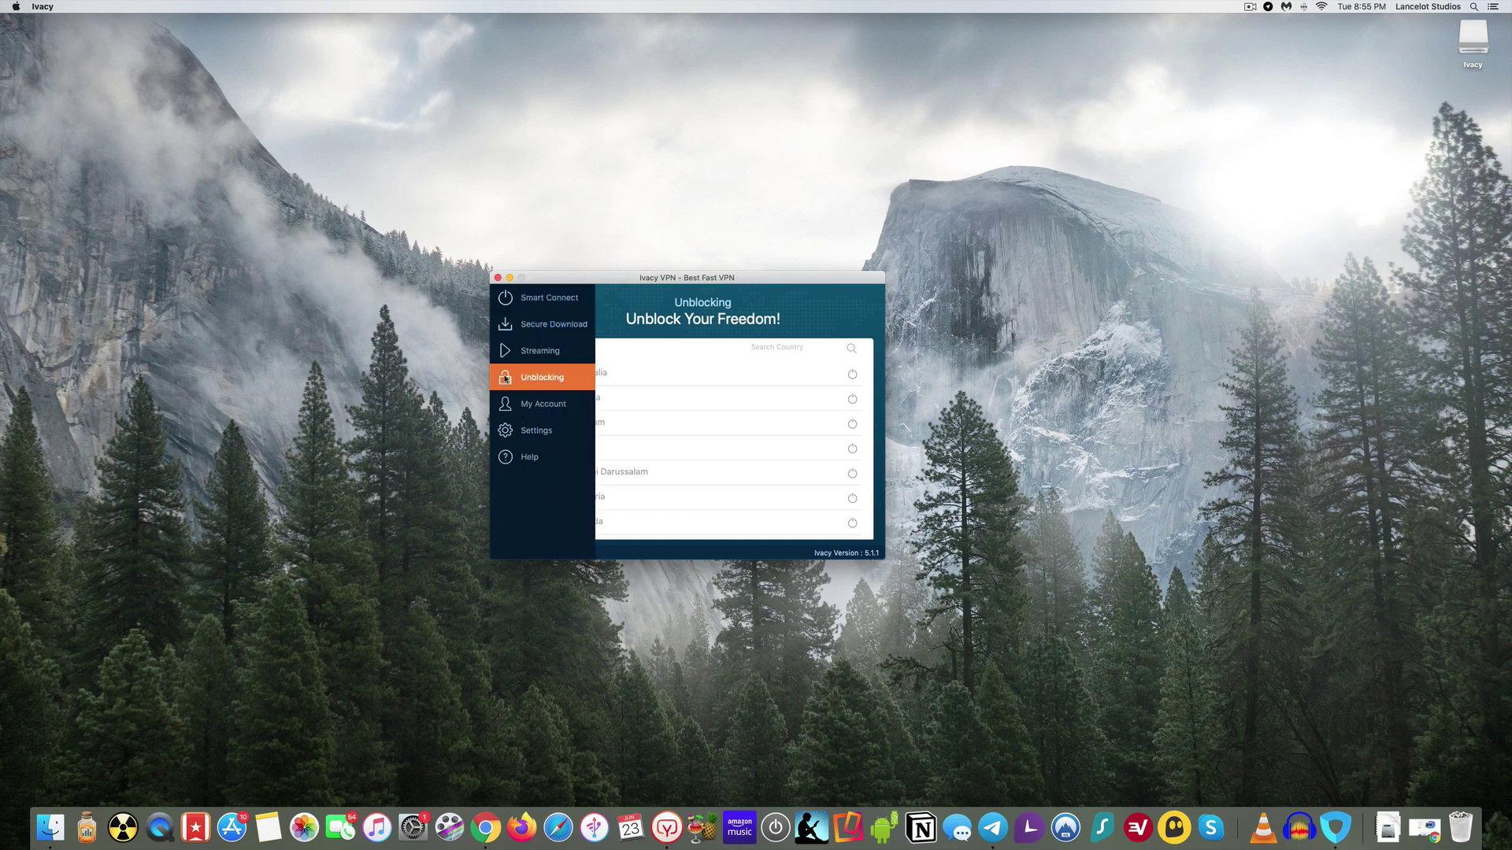
{"action": "mouse_move", "coordinate": [574, 409]}
{"action": "left_click", "coordinate": [533, 432]}
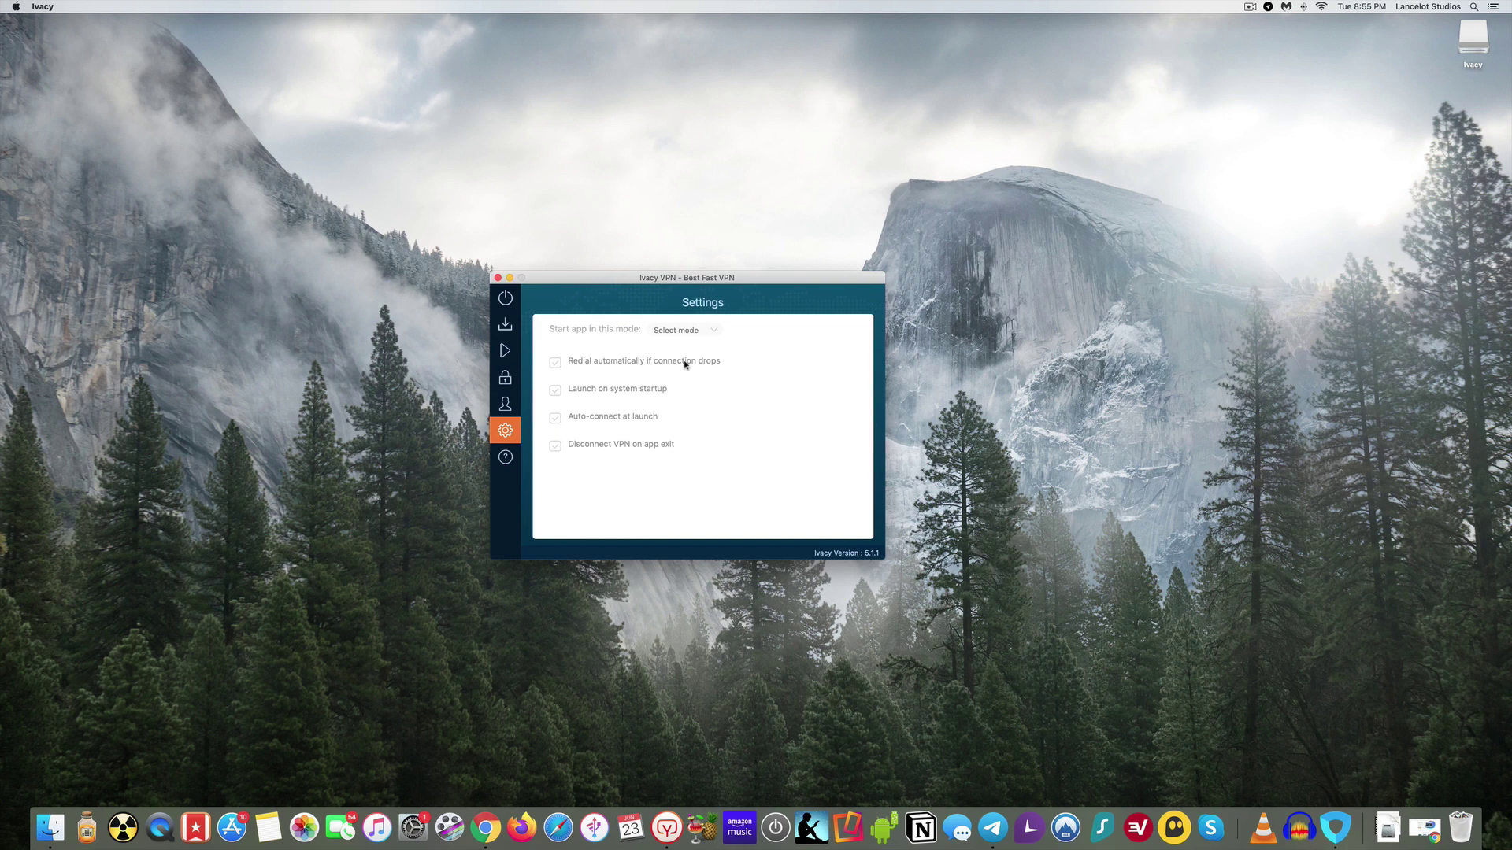
Step: Set 'Start app in this mode' to Secure Download, after briefly choosing Unblocking
{"action": "left_click", "coordinate": [717, 331]}
{"action": "left_click", "coordinate": [678, 391]}
{"action": "left_click", "coordinate": [713, 331]}
{"action": "left_click", "coordinate": [703, 360]}
{"action": "mouse_move", "coordinate": [503, 404]}
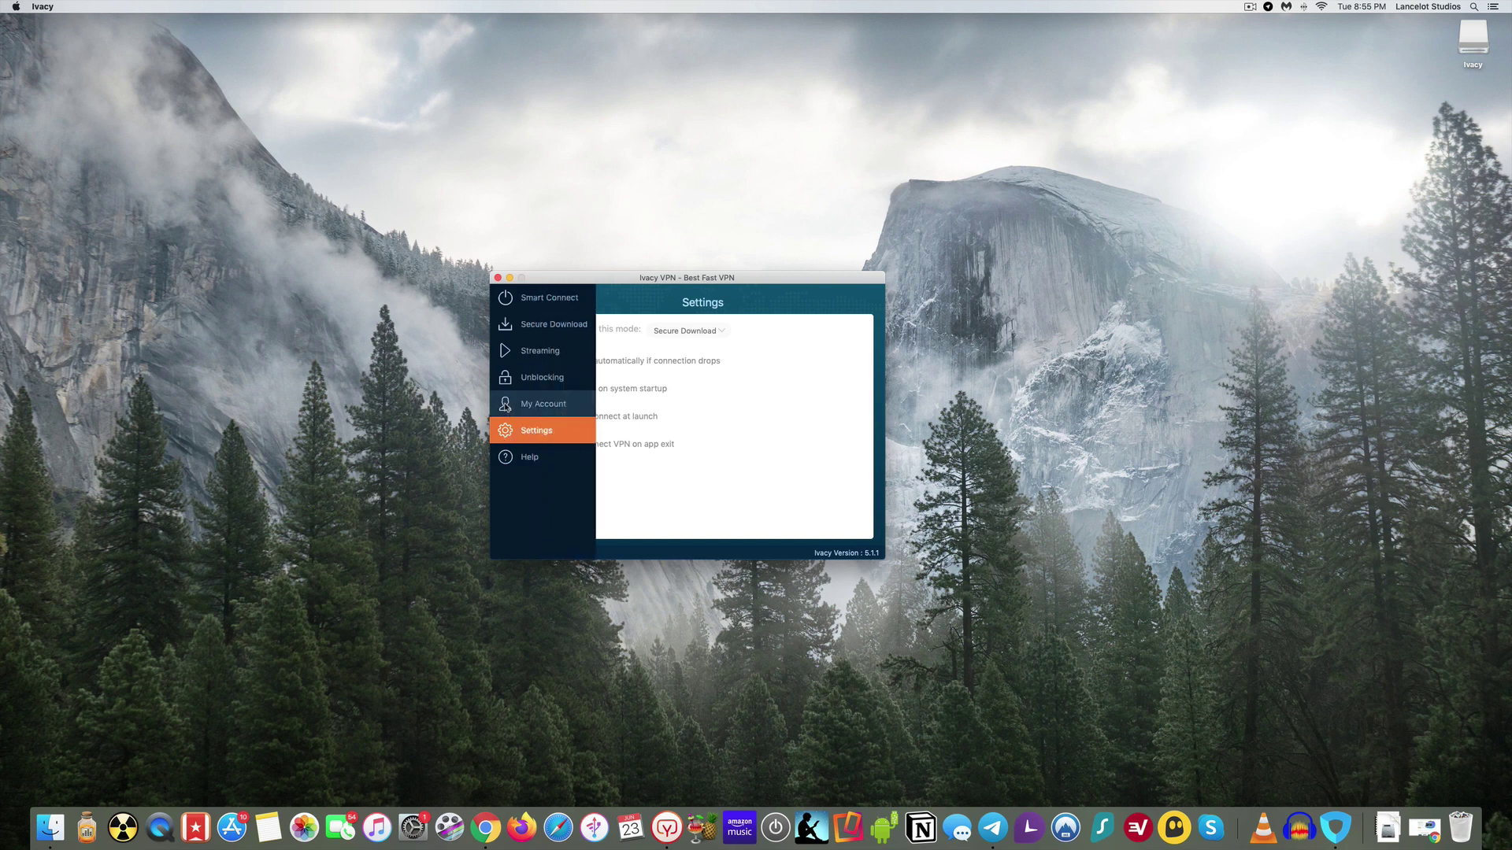
Step: Scroll the Unblocking country list down to United States, then show the Streaming channels
{"action": "left_click", "coordinate": [506, 378]}
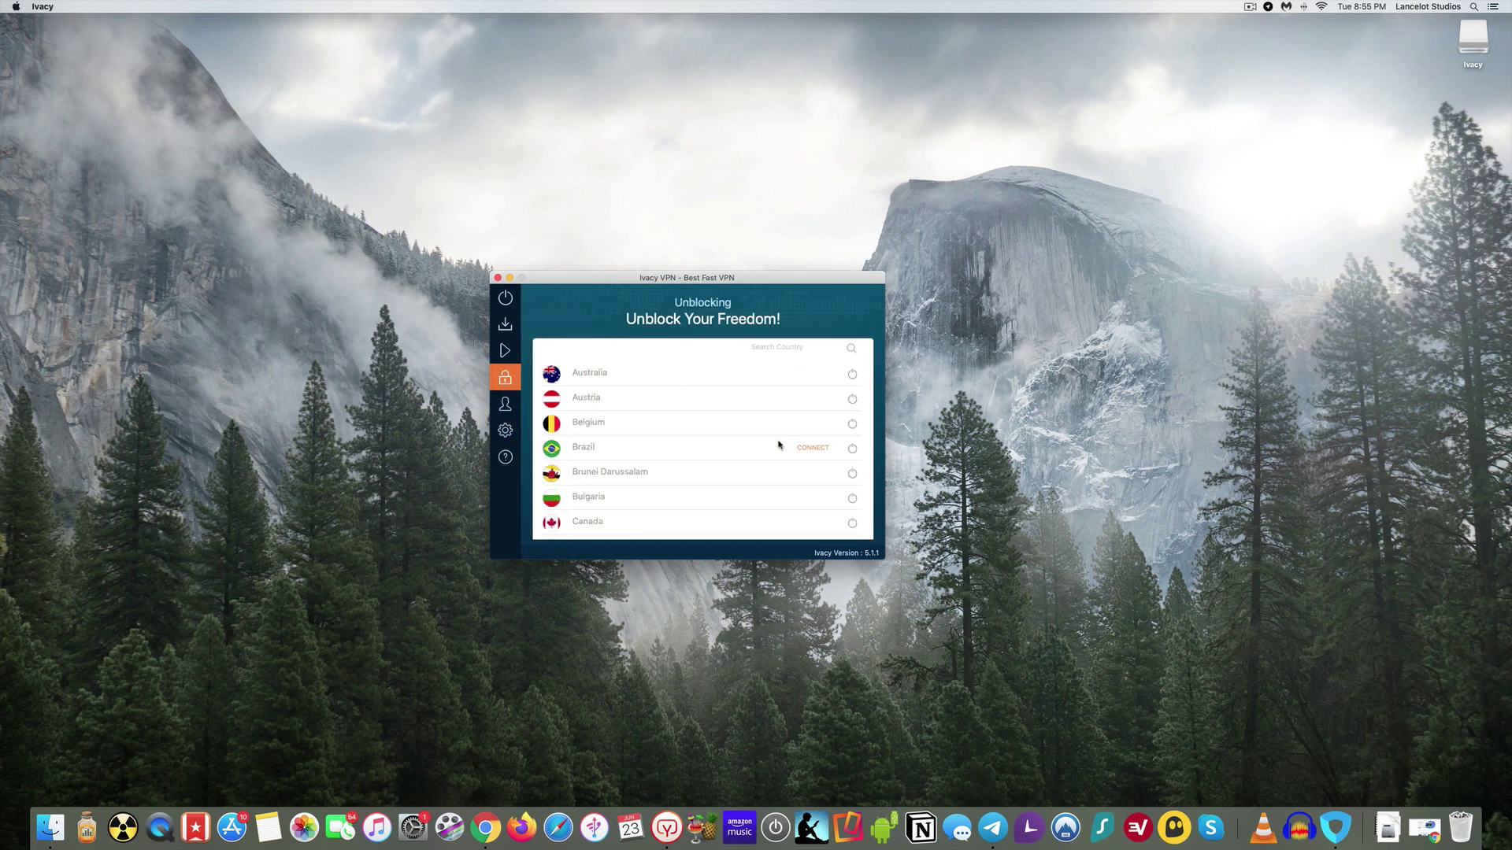
{"action": "scroll", "coordinate": [778, 445], "scroll_direction": "down", "scroll_amount": 1}
{"action": "scroll", "coordinate": [778, 445], "scroll_direction": "down", "scroll_amount": 2}
{"action": "scroll", "coordinate": [778, 445], "scroll_direction": "down", "scroll_amount": 5}
{"action": "scroll", "coordinate": [778, 445], "scroll_direction": "down", "scroll_amount": 4}
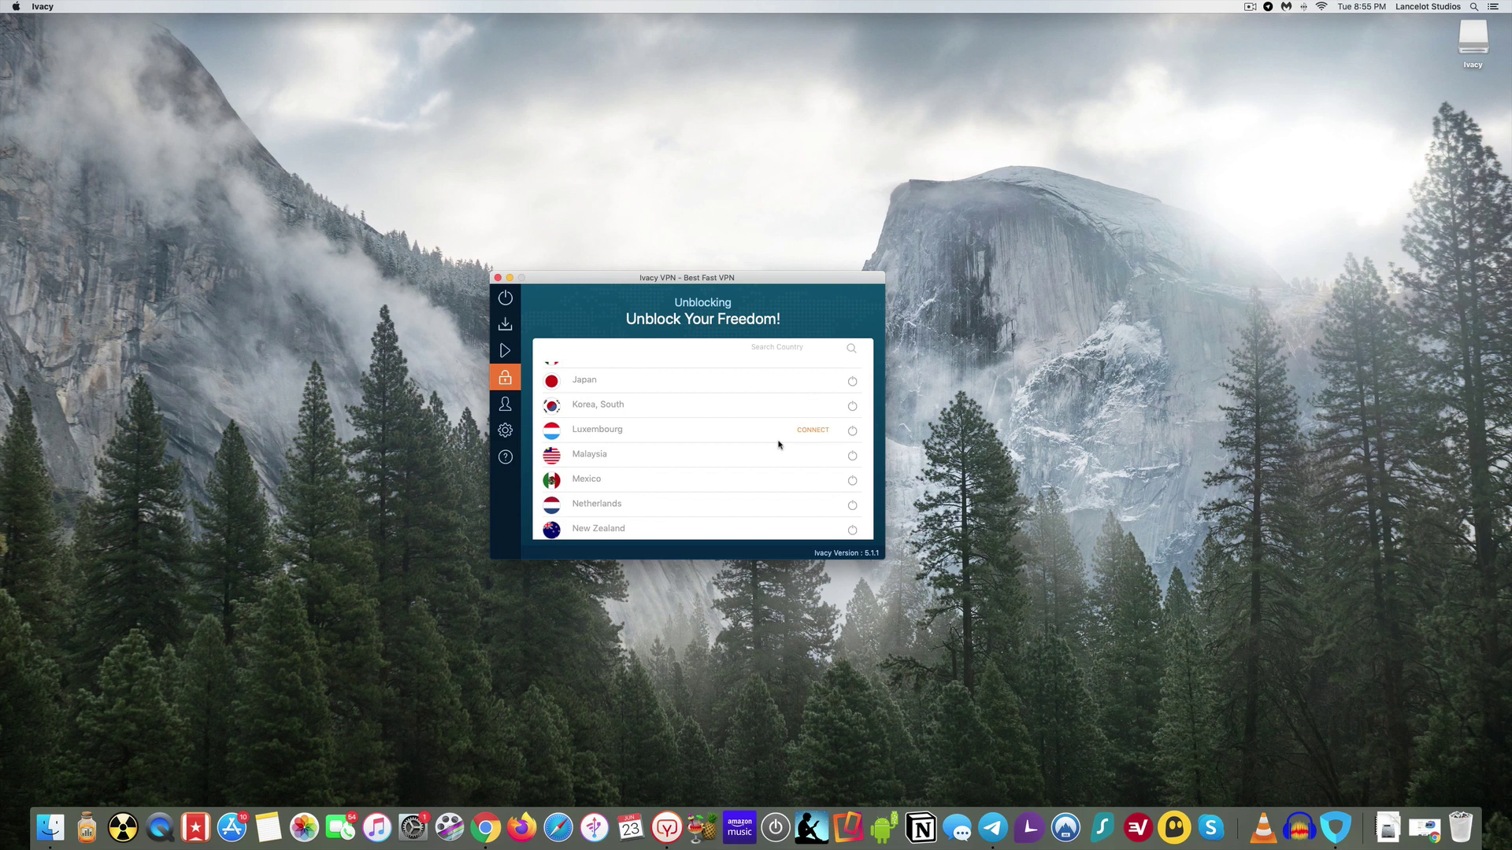
{"action": "scroll", "coordinate": [778, 445], "scroll_direction": "down", "scroll_amount": 3}
{"action": "scroll", "coordinate": [778, 445], "scroll_direction": "down", "scroll_amount": 3}
{"action": "scroll", "coordinate": [778, 445], "scroll_direction": "down", "scroll_amount": 3}
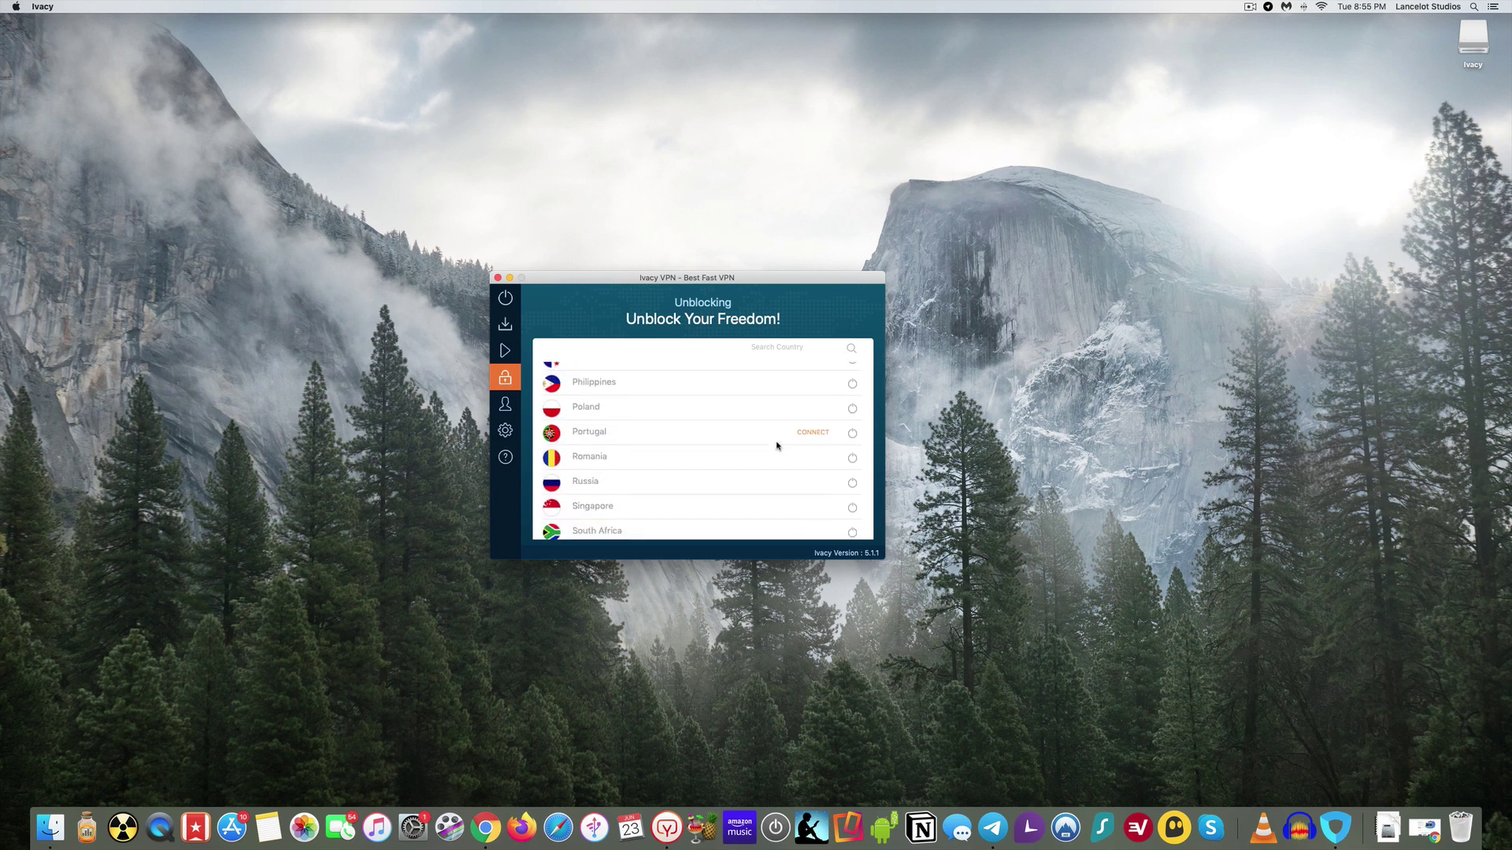
{"action": "scroll", "coordinate": [776, 447], "scroll_direction": "down", "scroll_amount": 3}
{"action": "scroll", "coordinate": [776, 447], "scroll_direction": "down", "scroll_amount": 3}
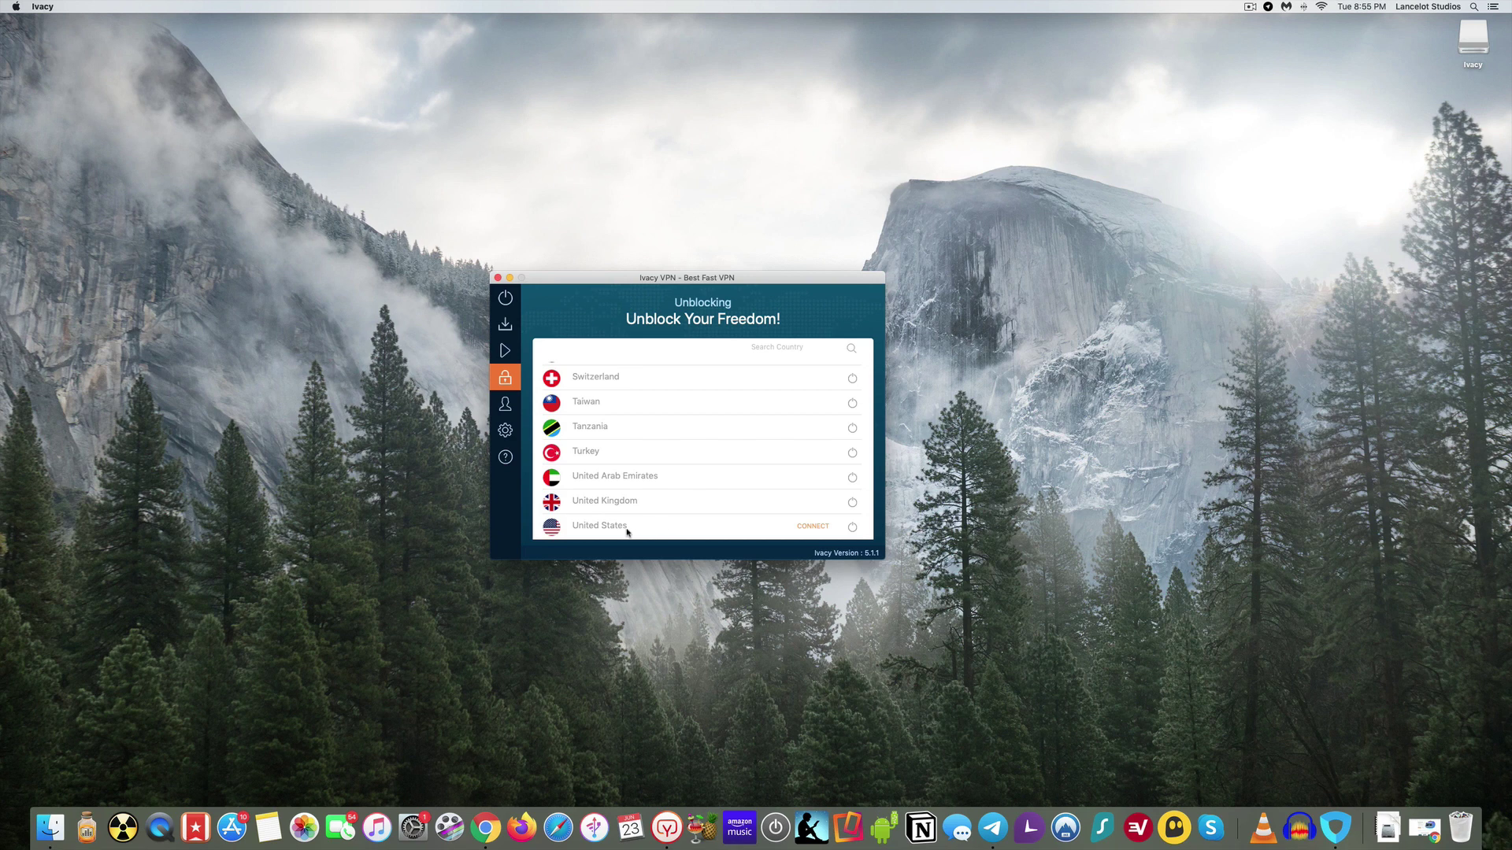
{"action": "left_click", "coordinate": [508, 353]}
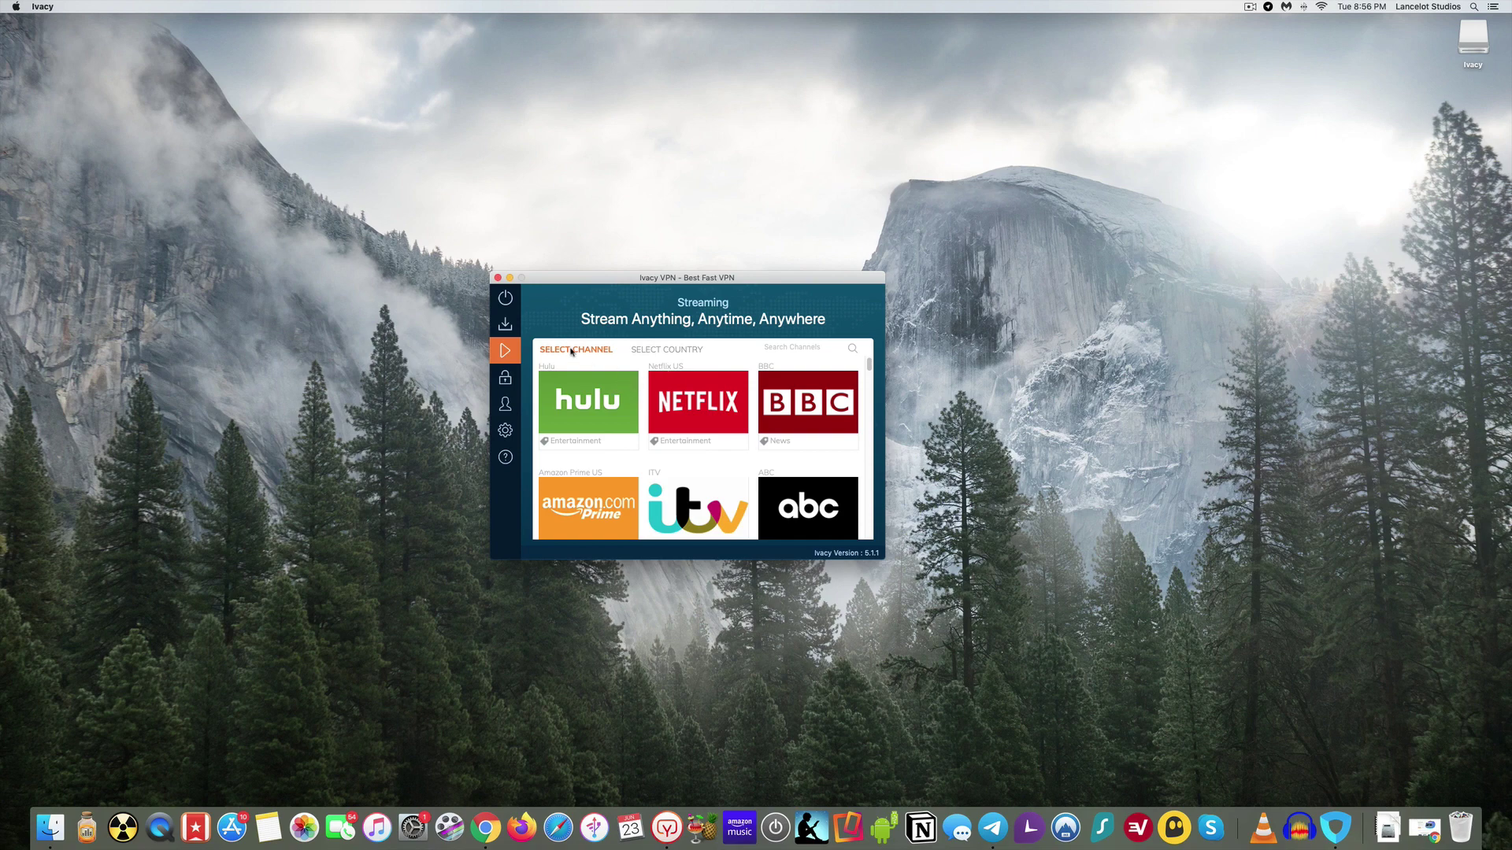
Step: Switch Streaming between country and channel views, try a channel, and back out of login
{"action": "left_click", "coordinate": [666, 354]}
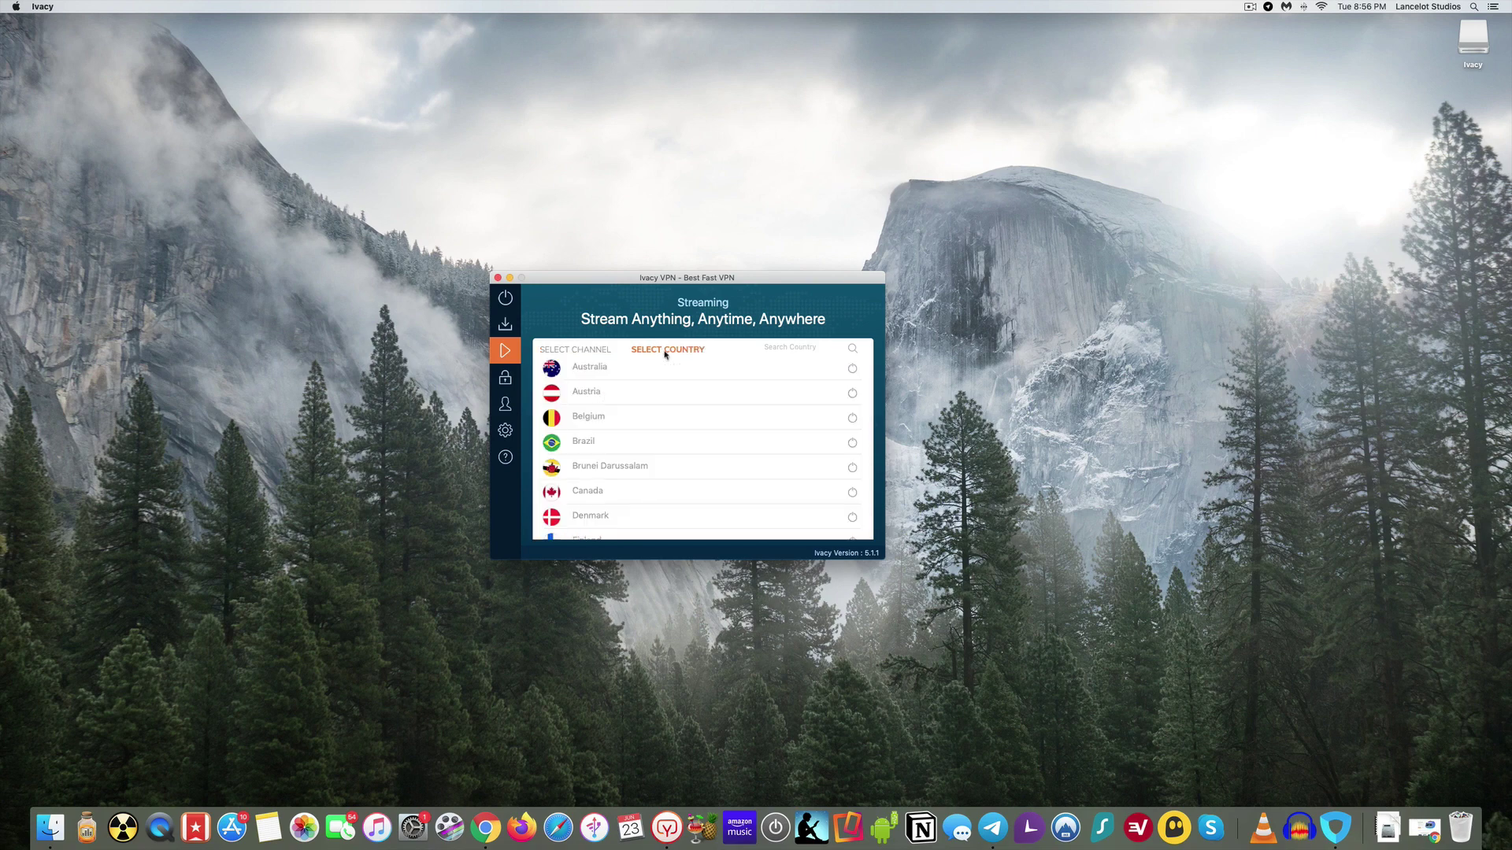
{"action": "left_click", "coordinate": [578, 354]}
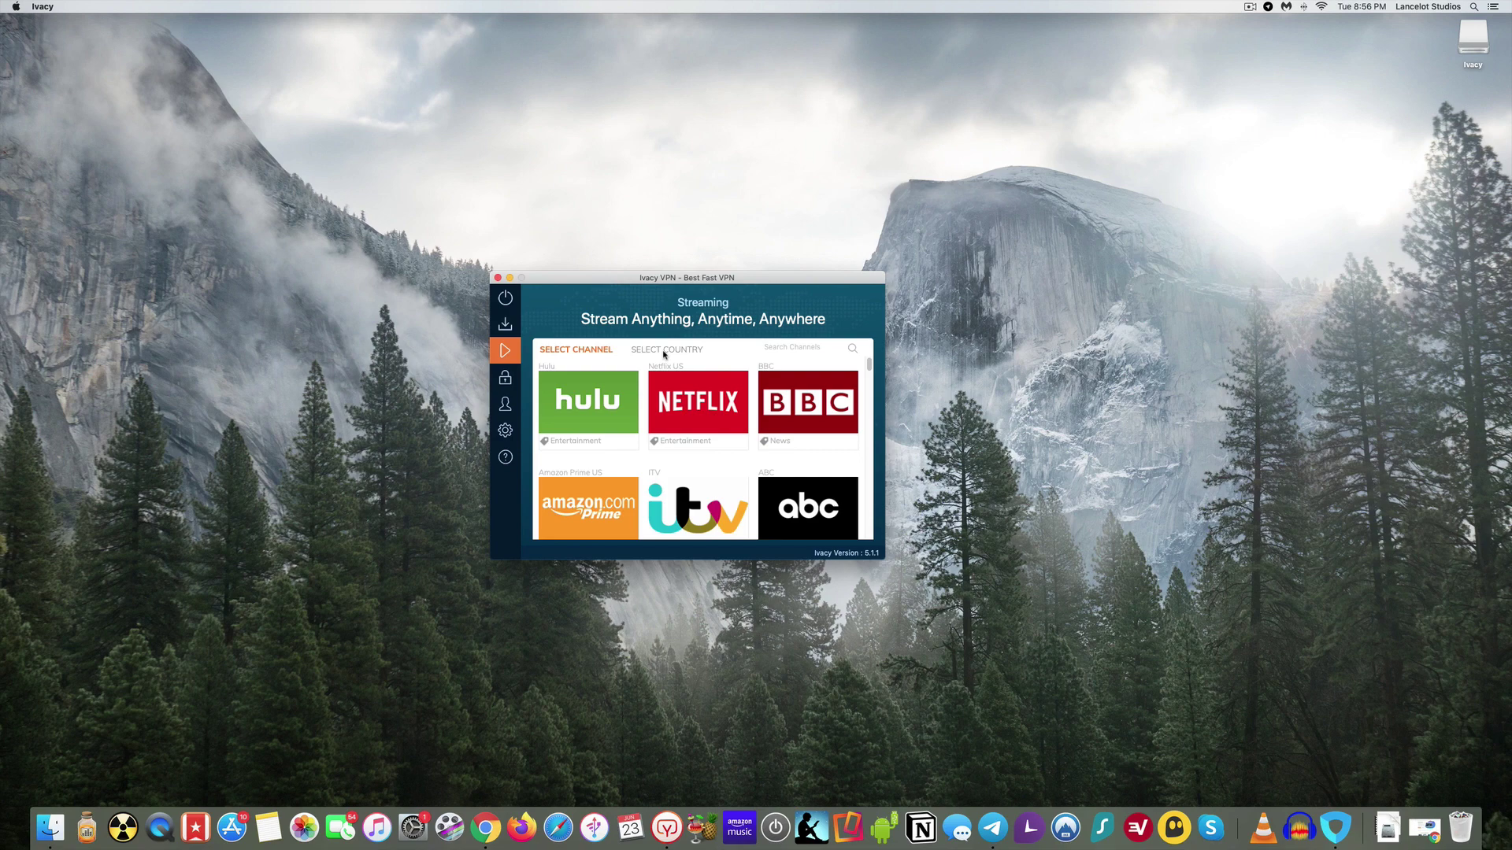
{"action": "left_click", "coordinate": [696, 402]}
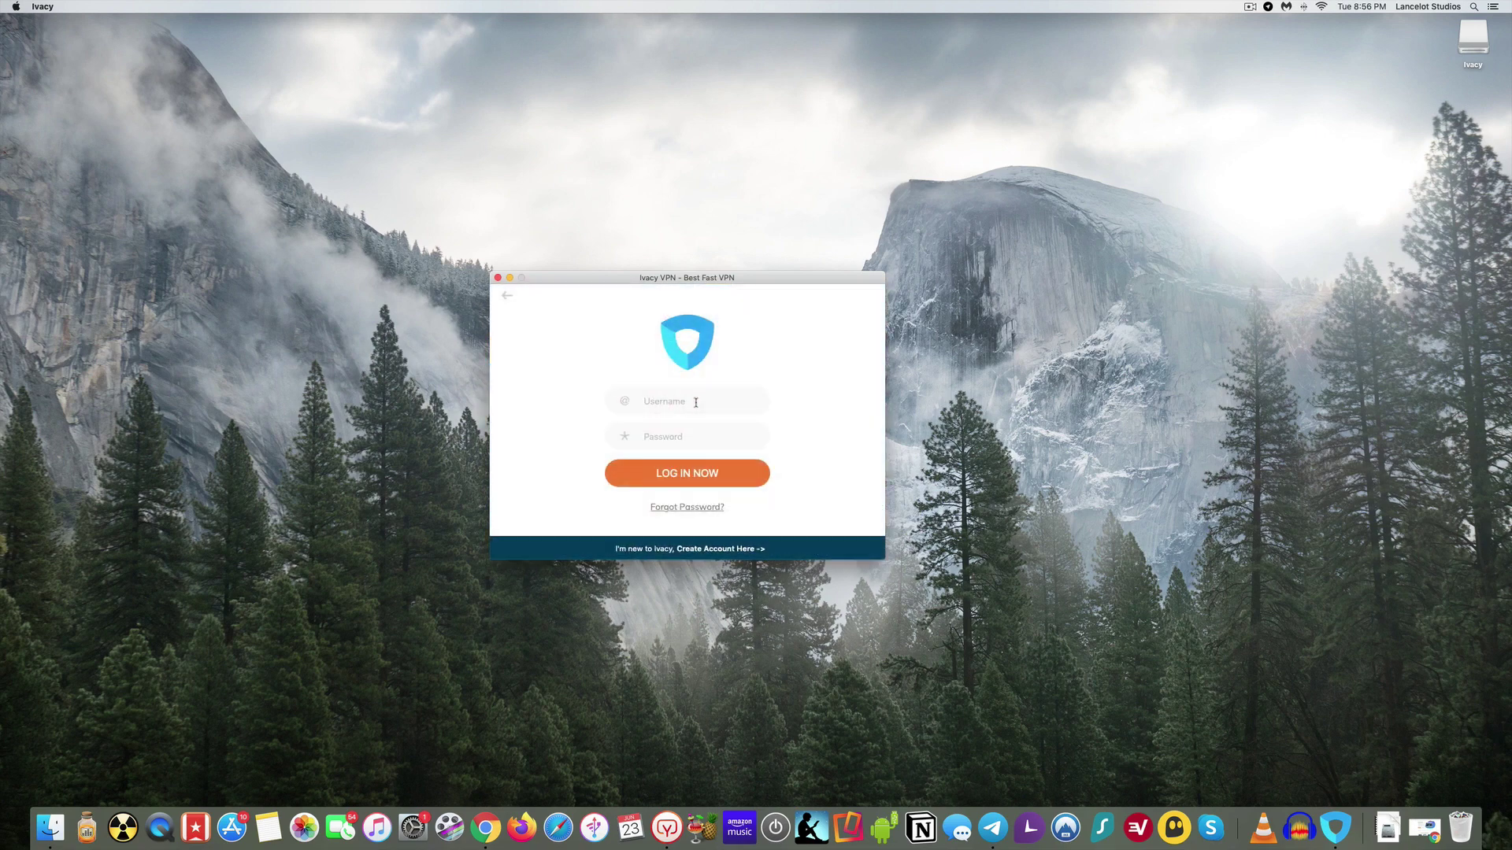
{"action": "left_click", "coordinate": [508, 297]}
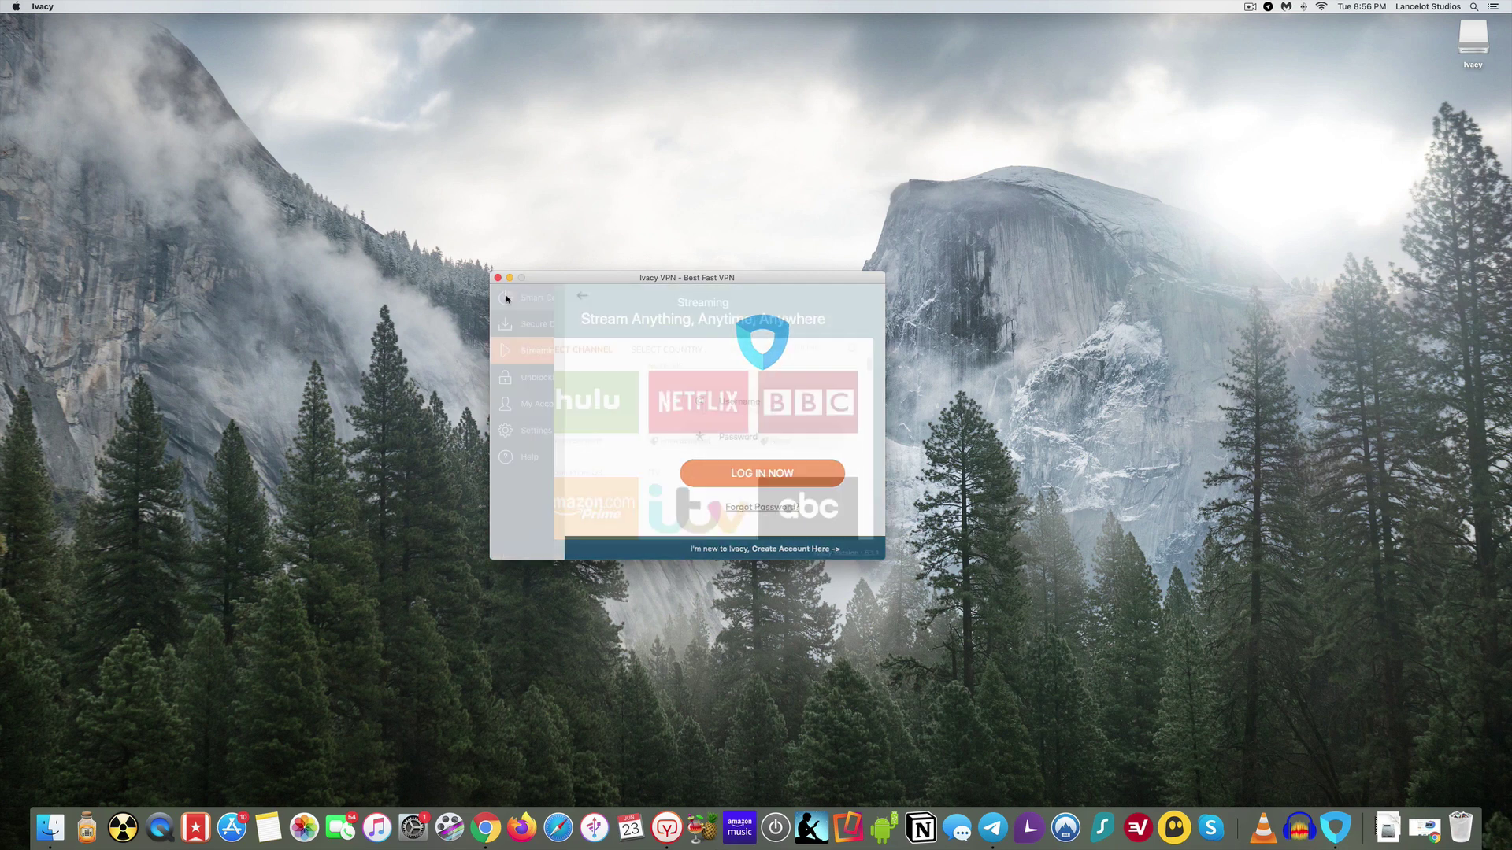
Step: Visit Secure Download, Smart Connect and Unblocking, then Streaming, ending at the login screen
{"action": "left_click", "coordinate": [551, 324]}
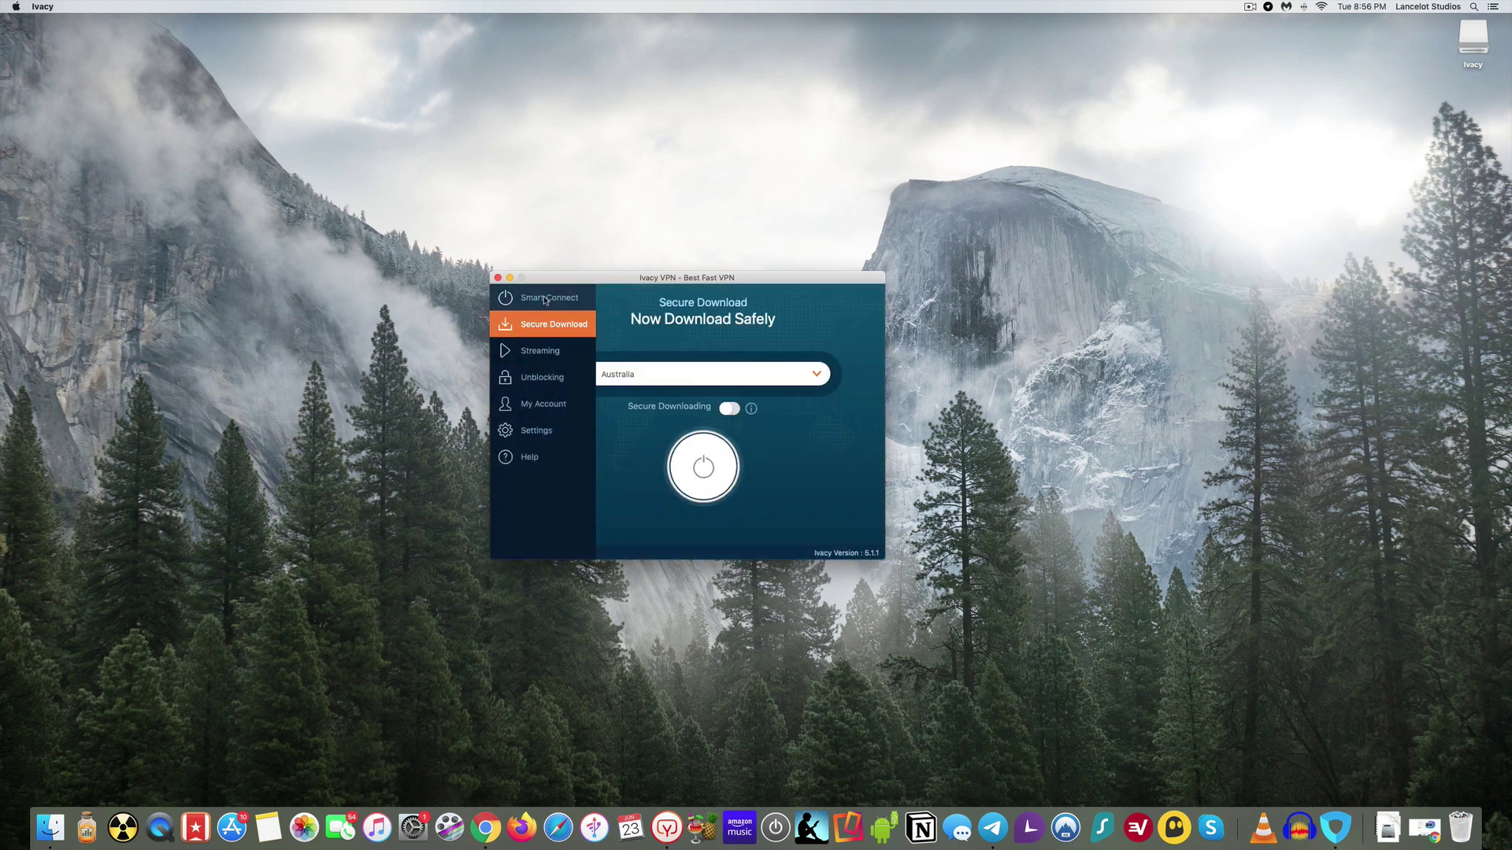
{"action": "left_click", "coordinate": [545, 299]}
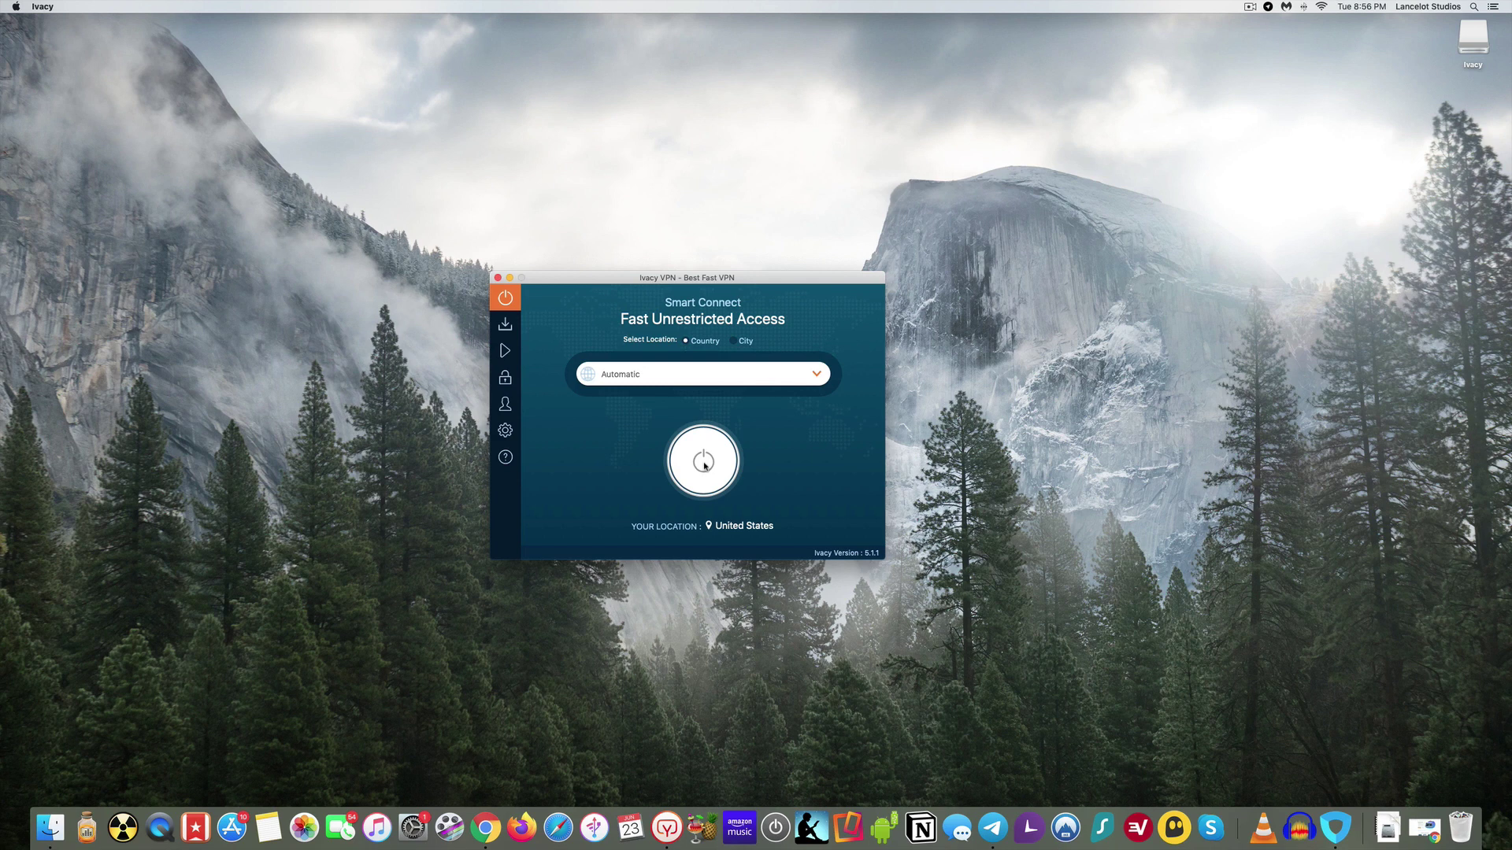
{"action": "left_click", "coordinate": [512, 379]}
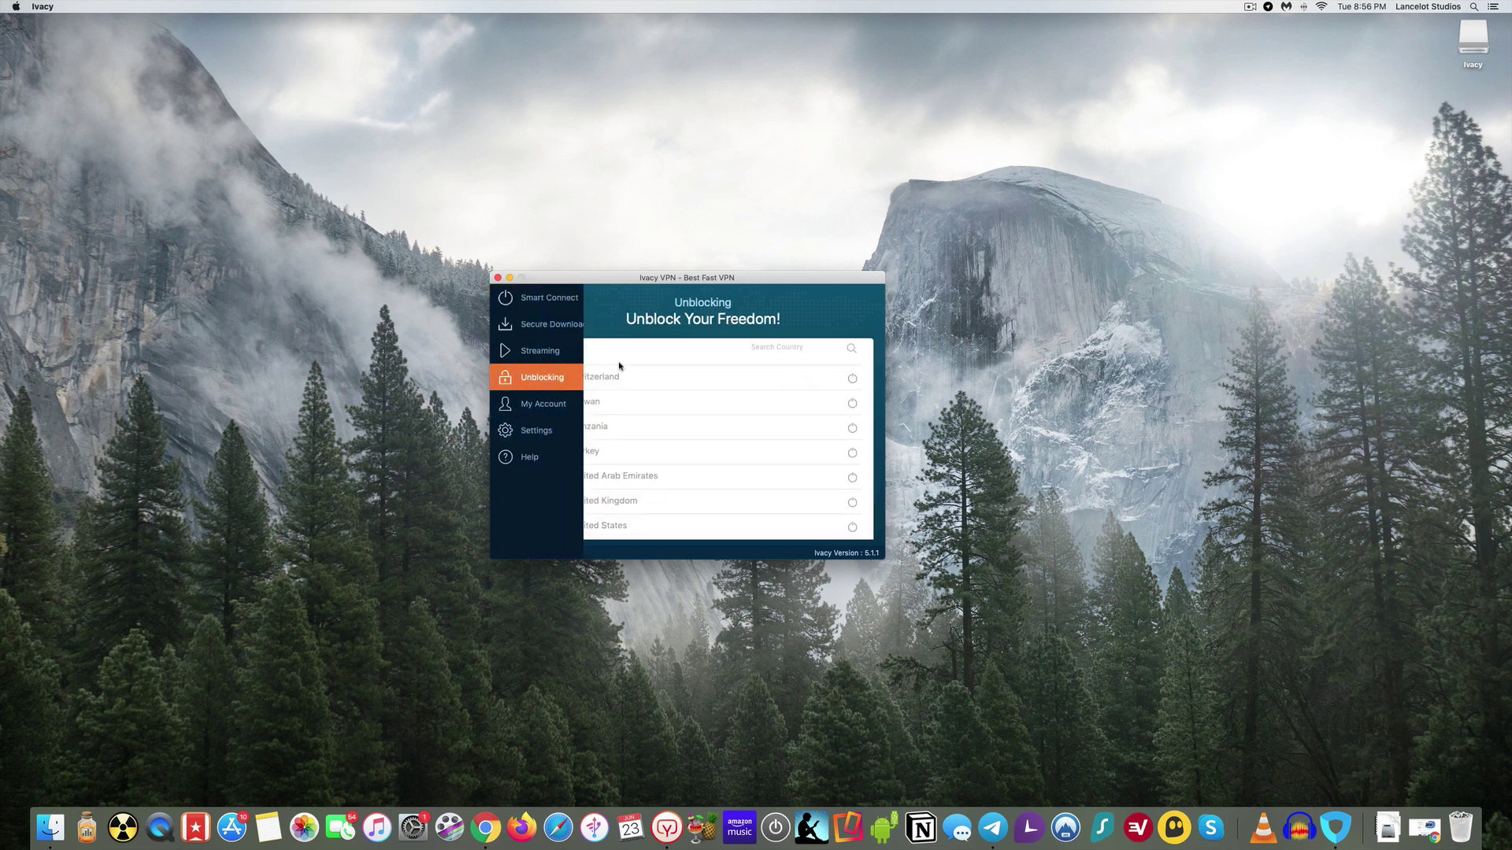
{"action": "left_click", "coordinate": [518, 350]}
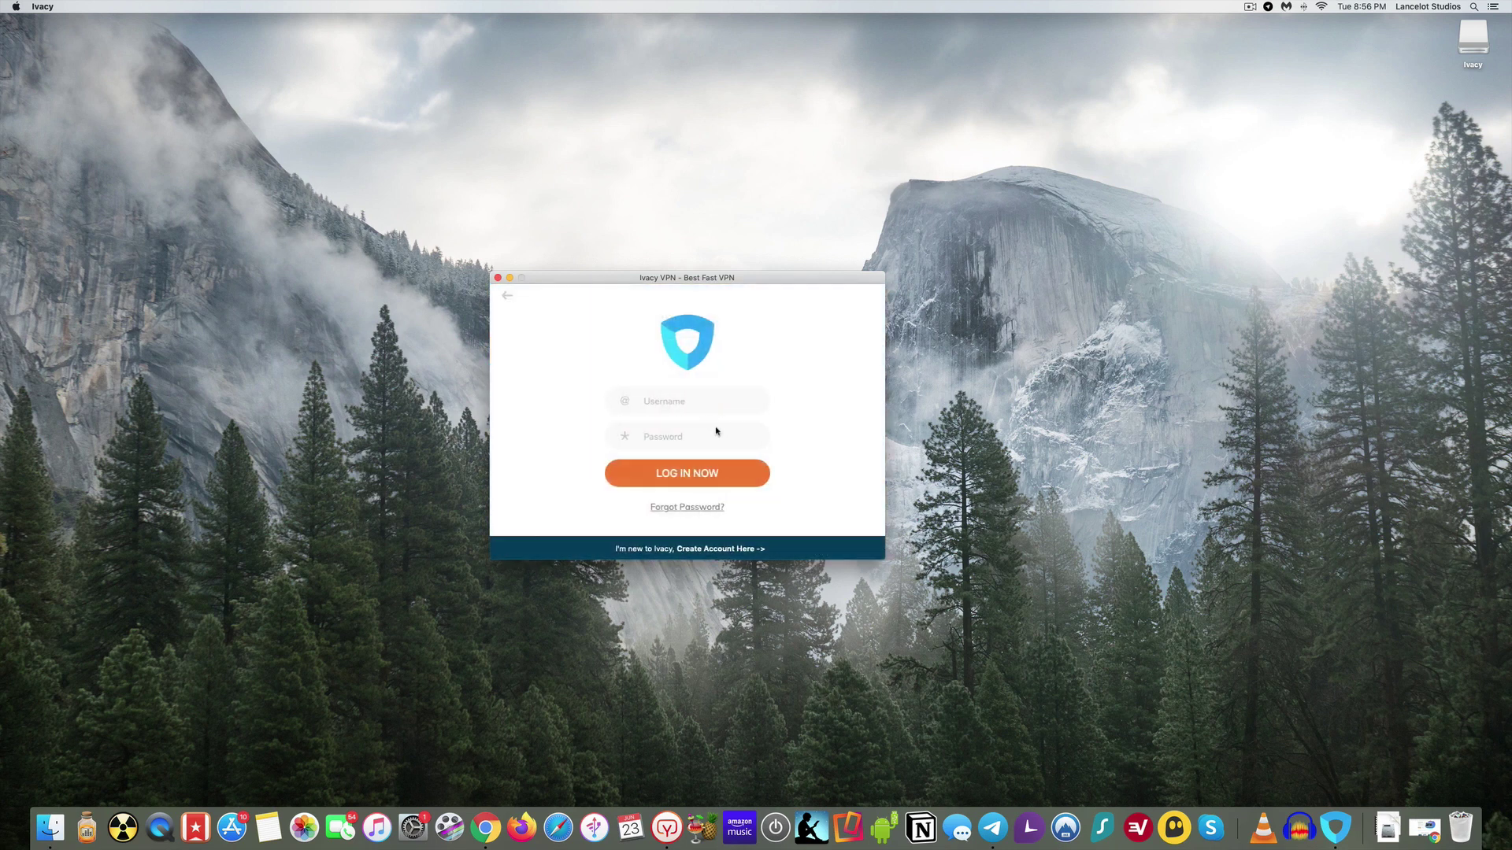